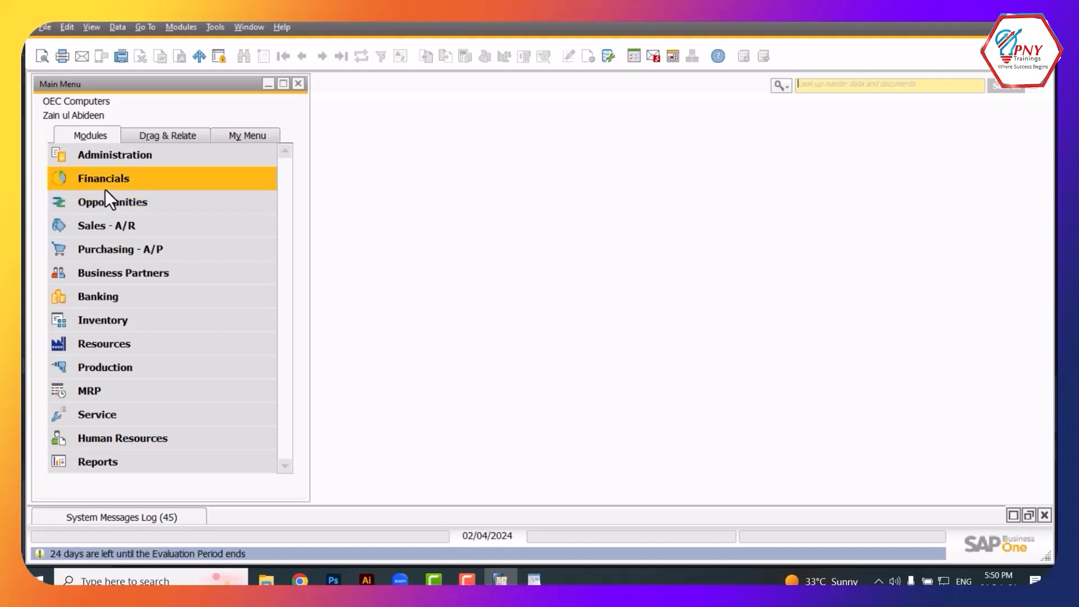
Open Users - Setup via Administration > Setup > General, then bring up the WordPad user-type notes
left_click(108, 153)
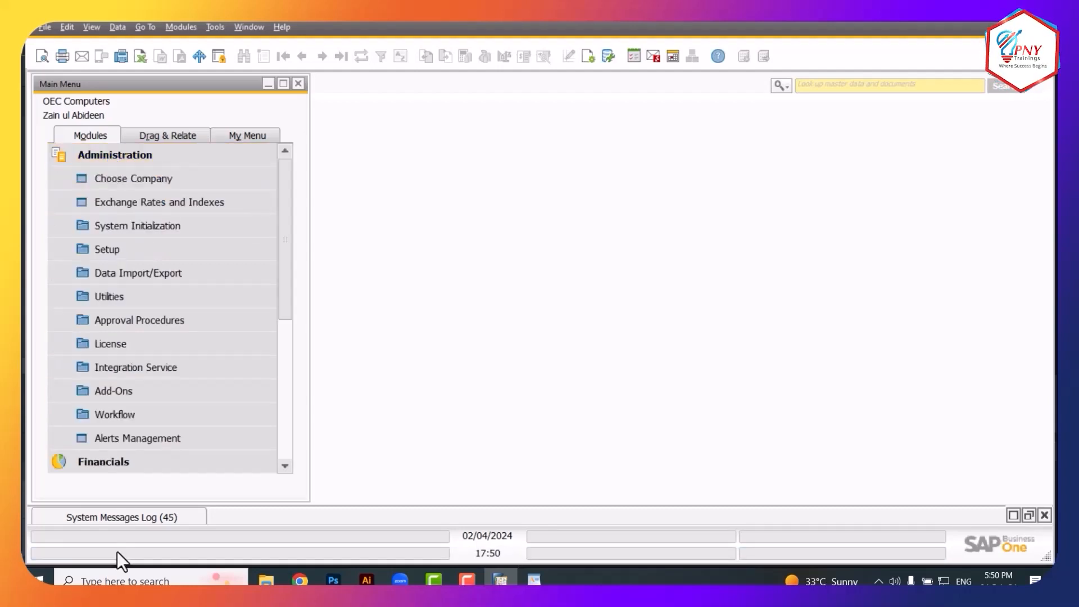
left_click(140, 258)
left_click(147, 272)
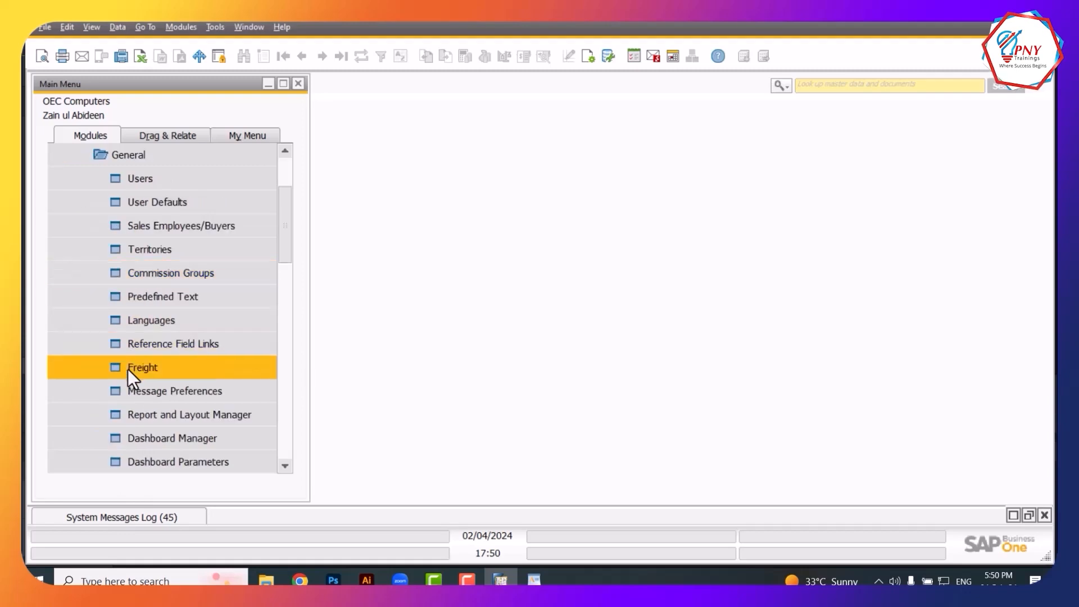
left_click(160, 183)
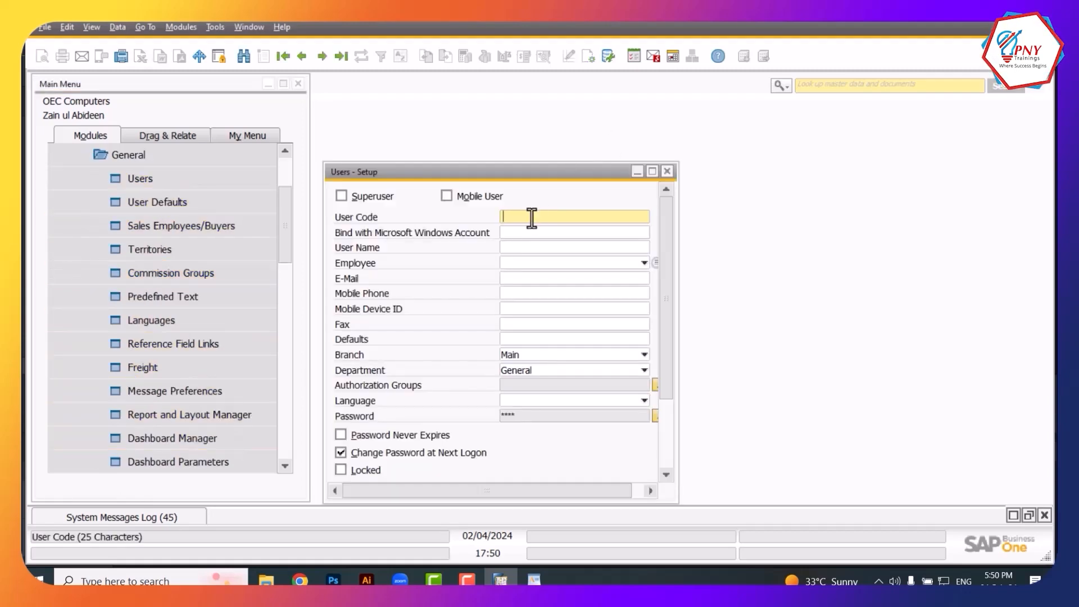
left_click(534, 579)
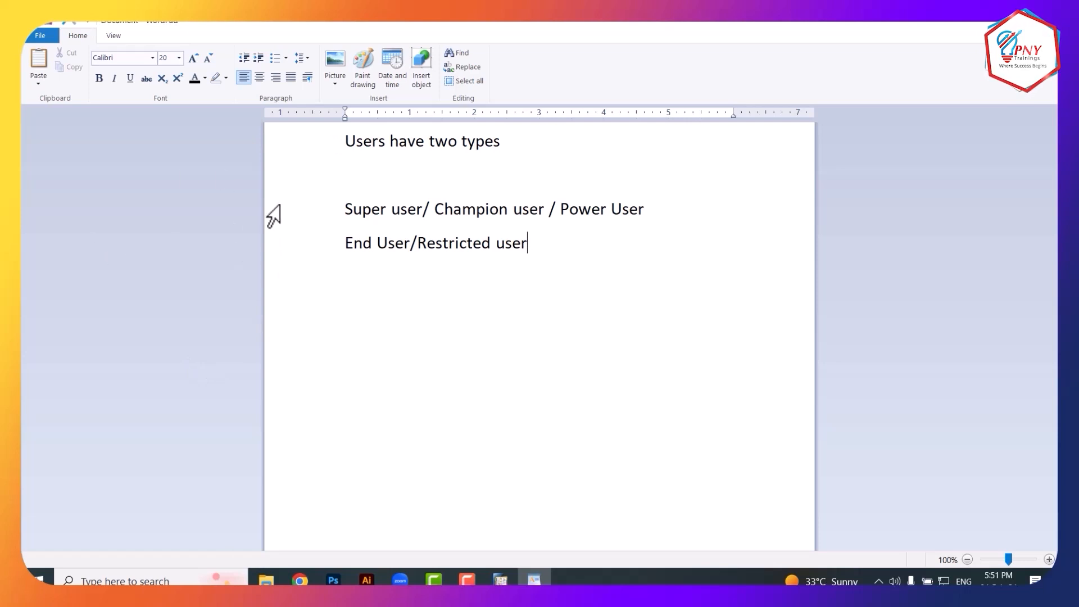
Bold the Super/Champion/Power User line and select 'Role based rights' on the restricted-user line
key("ctrl+a")
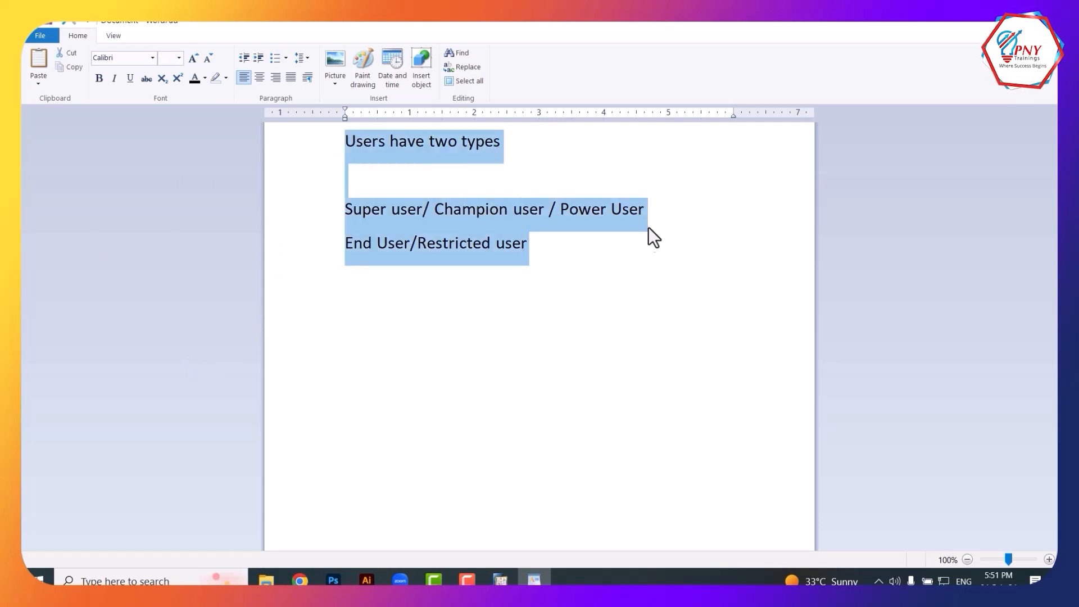
left_click_drag(650, 236, 335, 187)
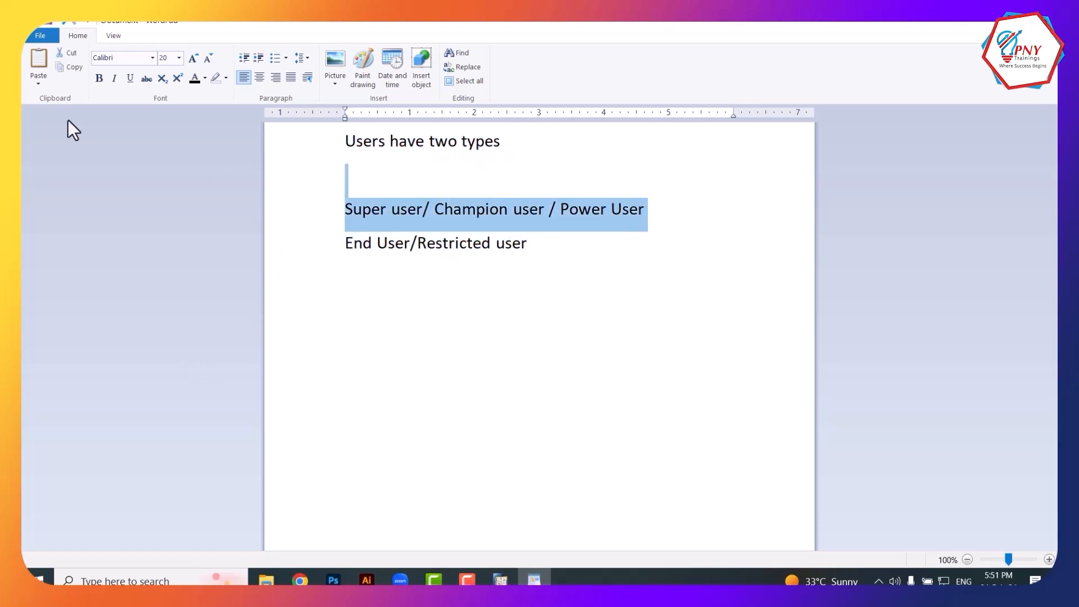
left_click(98, 78)
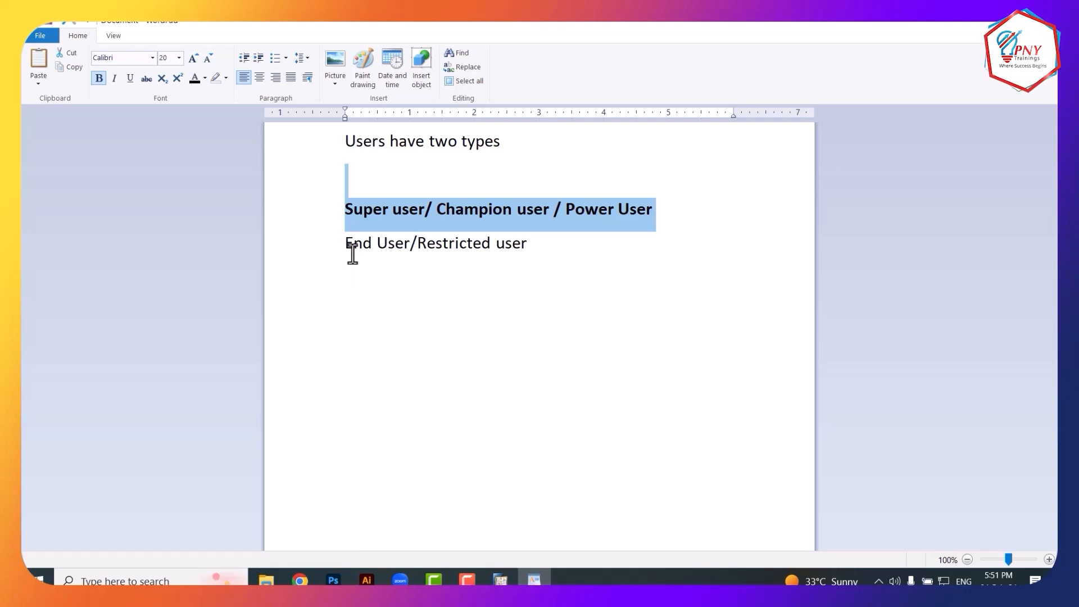
left_click_drag(347, 252, 530, 254)
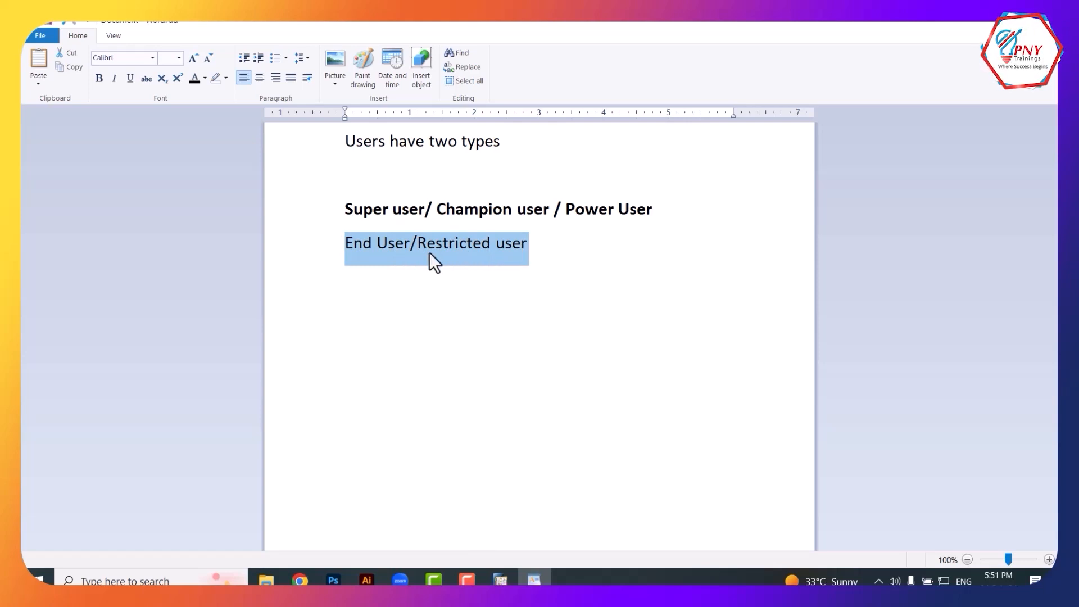
left_click(558, 255)
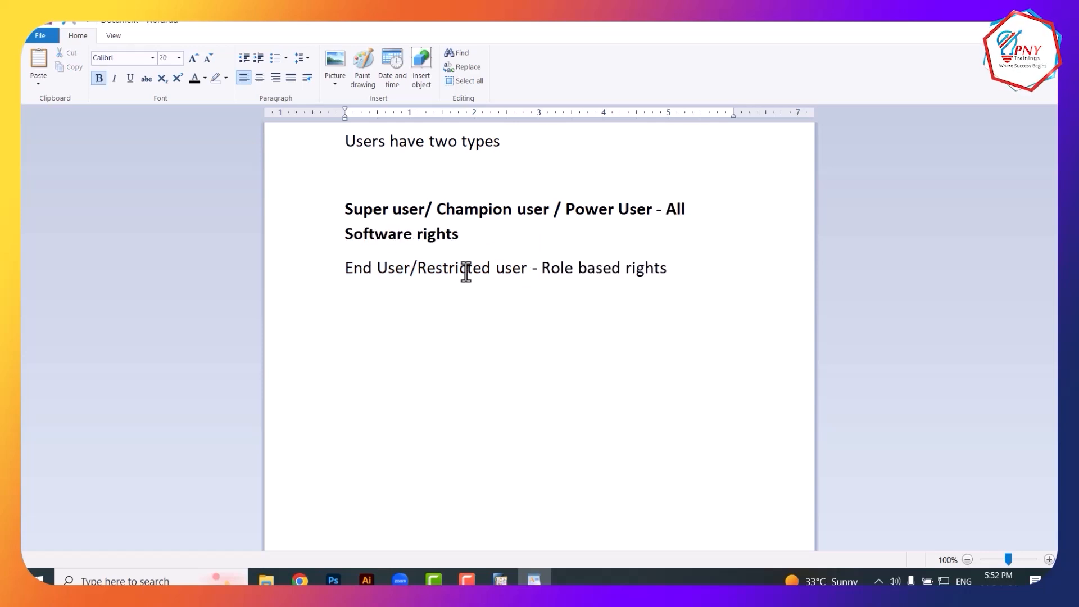
left_click_drag(547, 272, 636, 273)
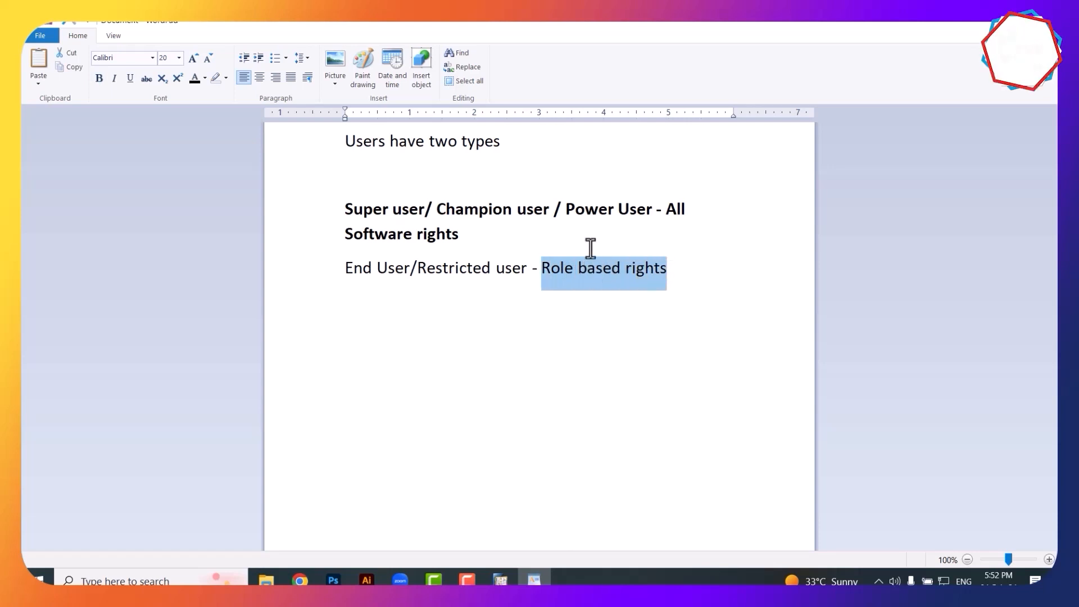
Make 'Role based rights' bold in the note
left_click(99, 78)
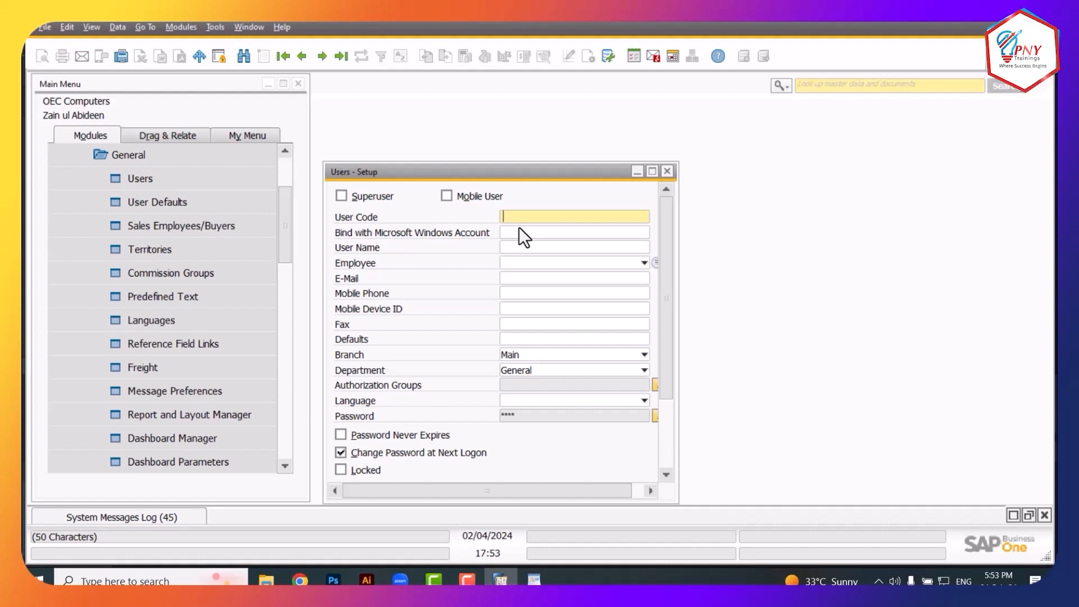
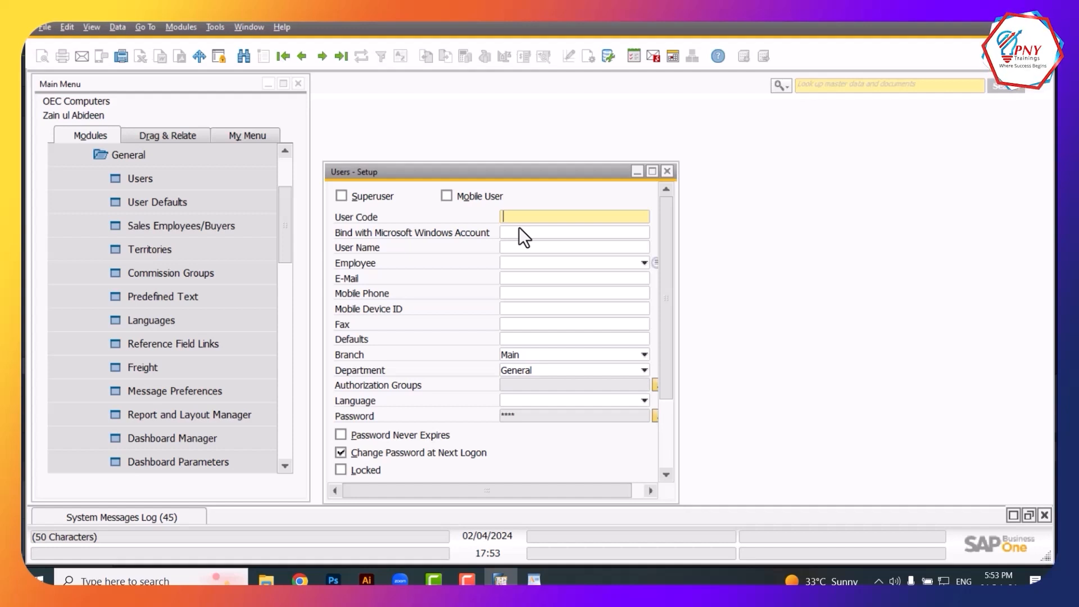
Enter the new user's name as both the User Code and User Name
key("Tab")
key("Tab")
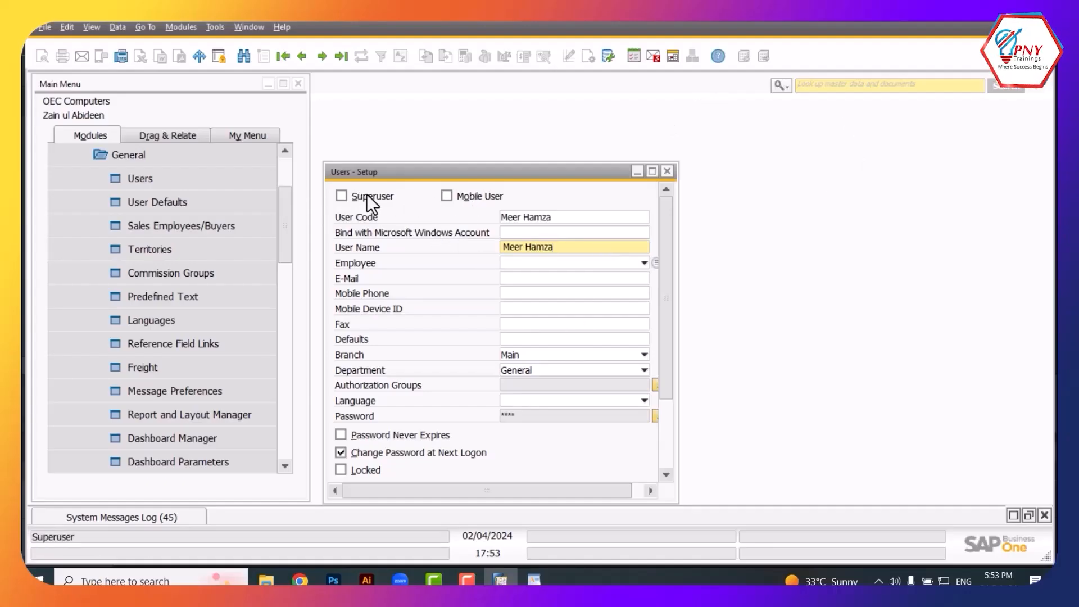
left_click_drag(663, 244, 606, 207)
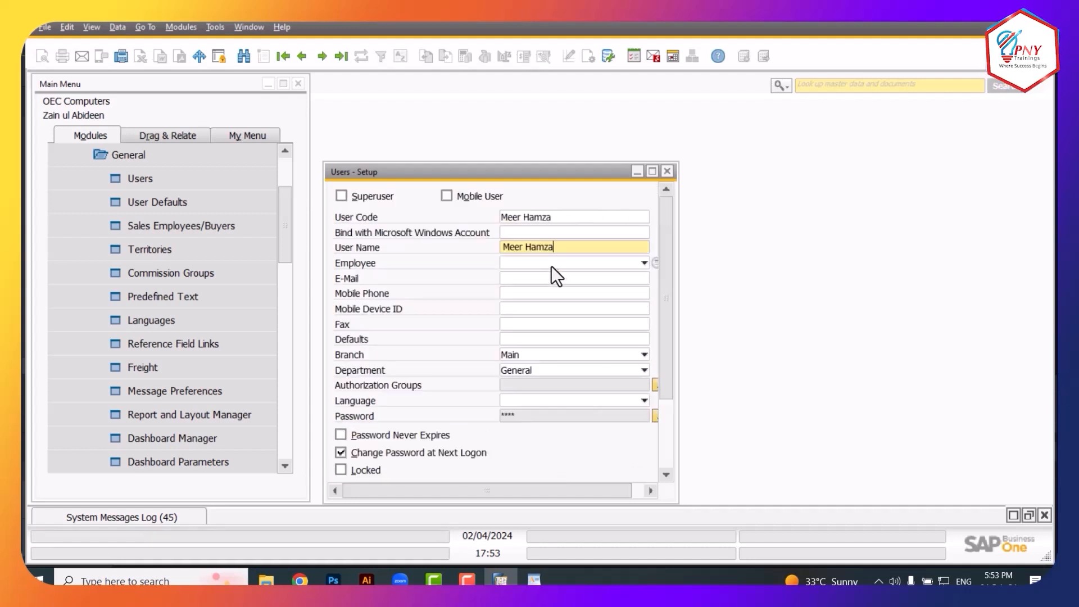
Set and confirm the new user's password in the Password window
left_click(654, 416)
type("123")
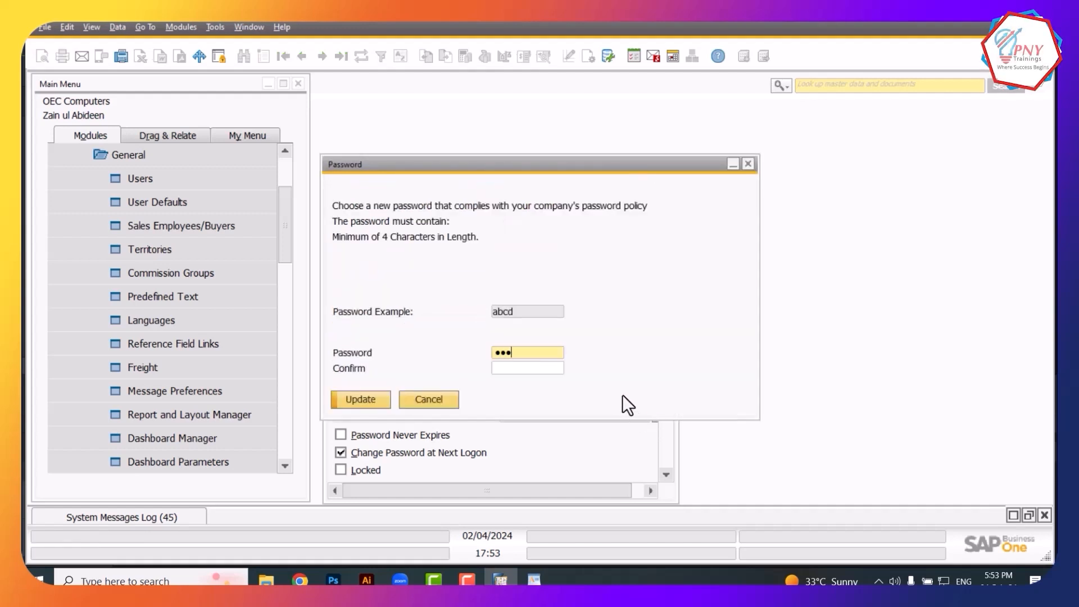
type("4")
key("Tab")
type("1234")
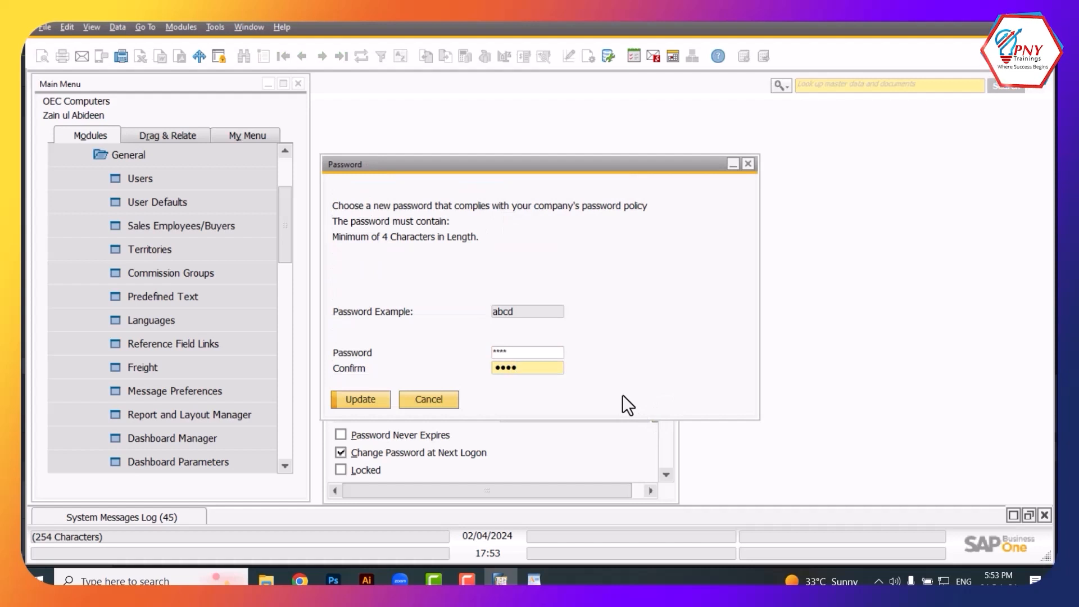
left_click(378, 398)
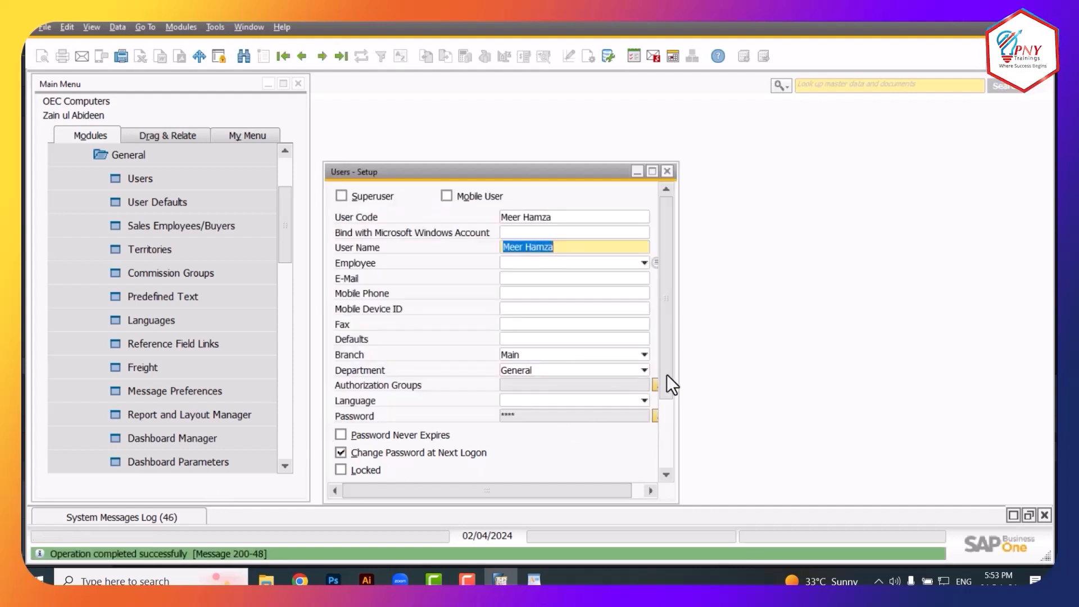
Assign the Accounting department and Main branch, then add the user record
left_click(518, 373)
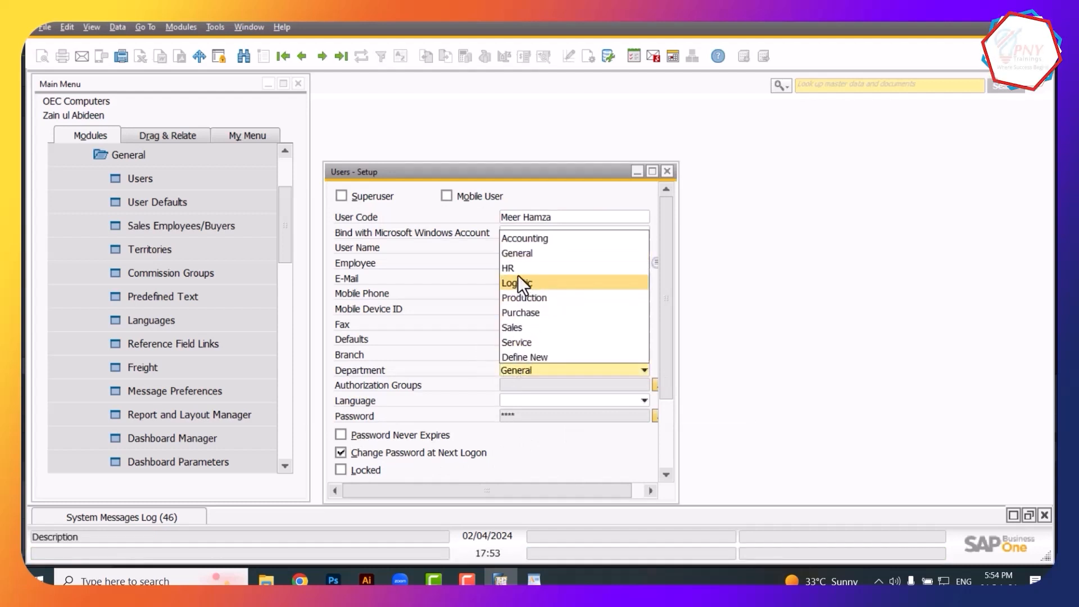
left_click(522, 237)
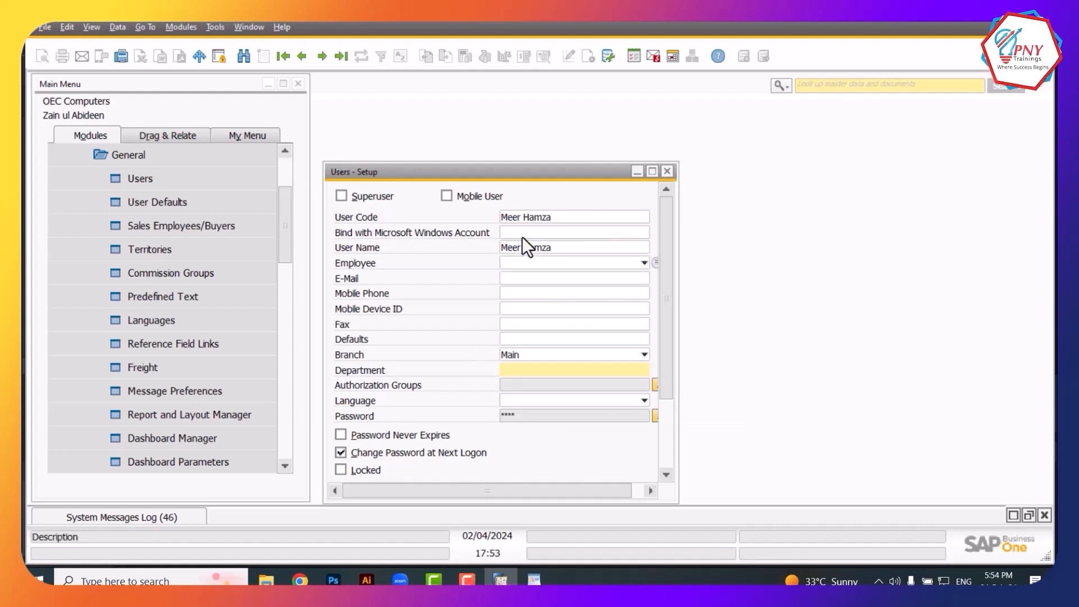
left_click(515, 350)
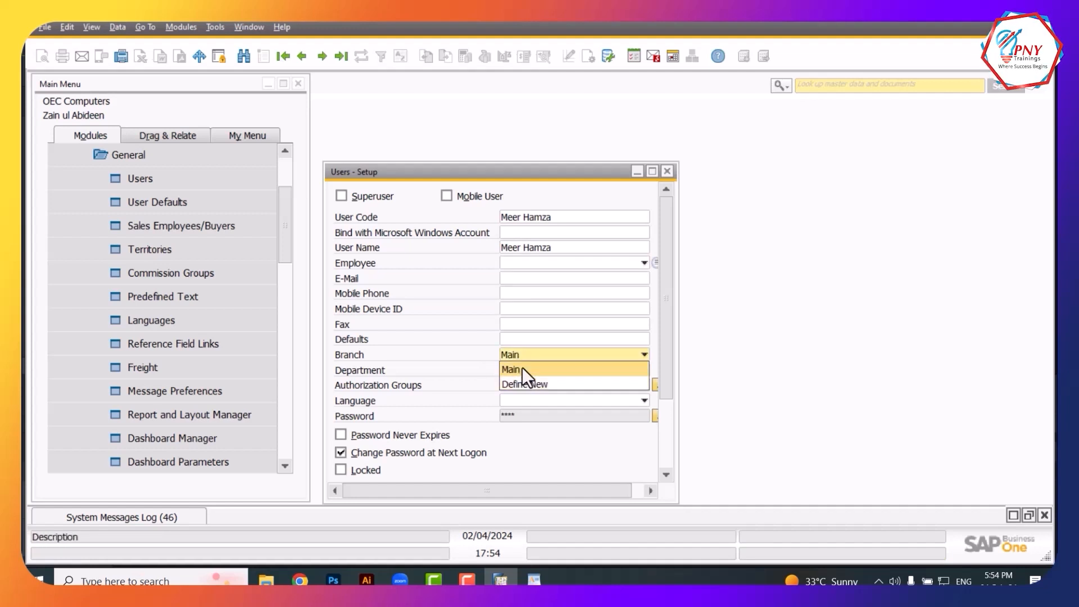
left_click(522, 368)
left_click_drag(667, 368, 664, 452)
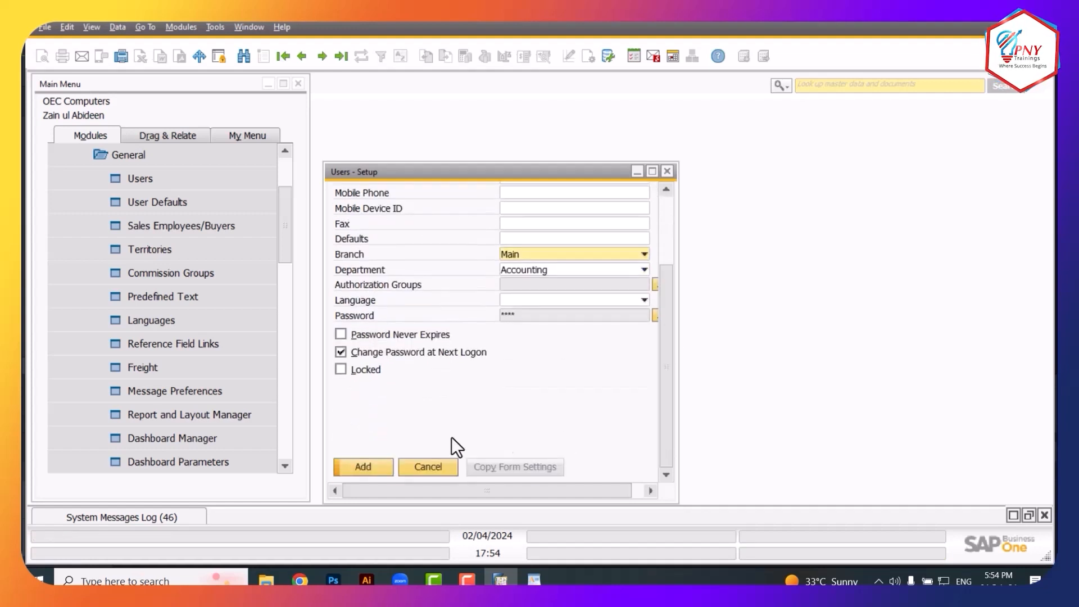
left_click(383, 469)
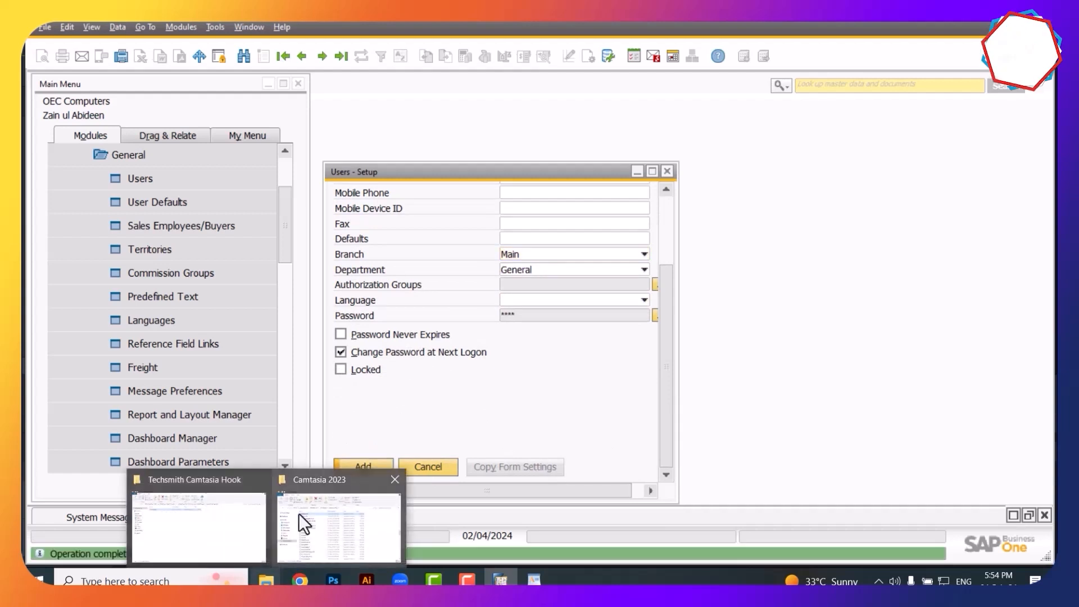
Close Users - Setup and log in through Choose Company as the new user
left_click(666, 170)
scroll(283, 255, "up", 3)
left_click(179, 177)
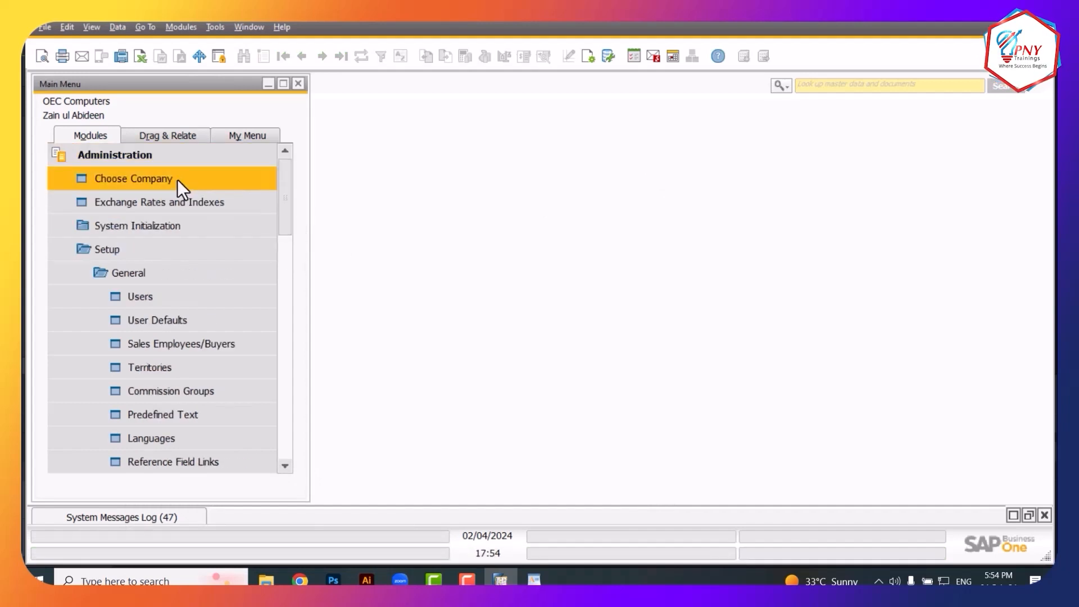
left_click(631, 223)
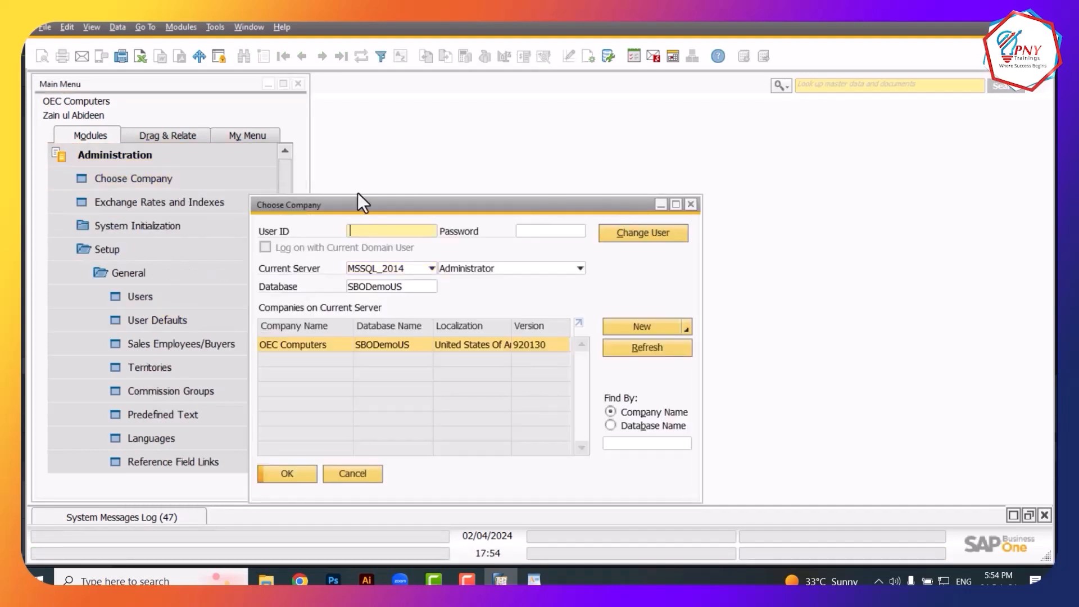
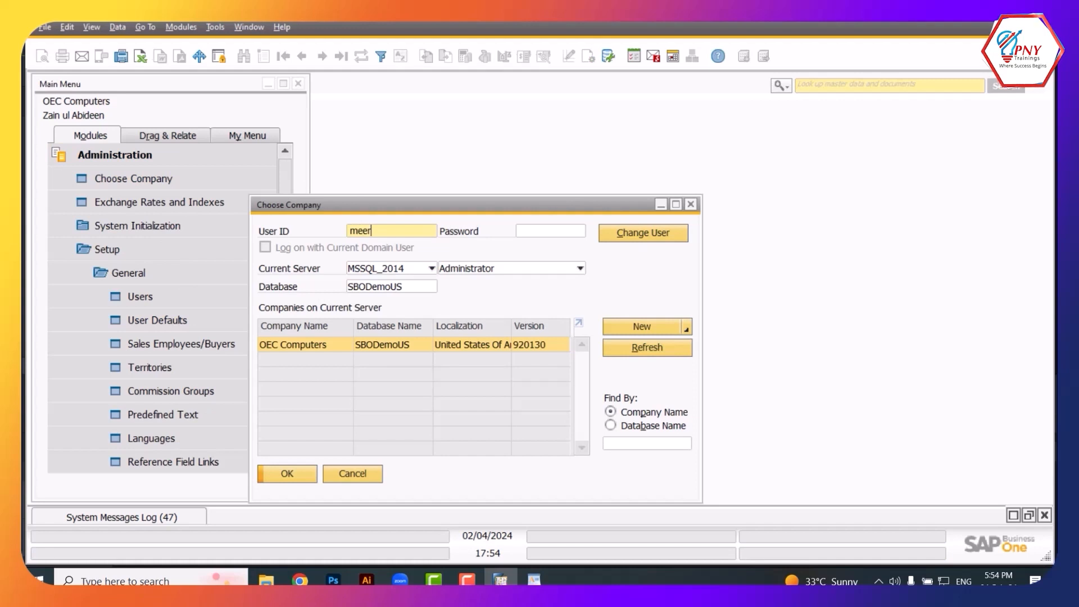
key("Tab")
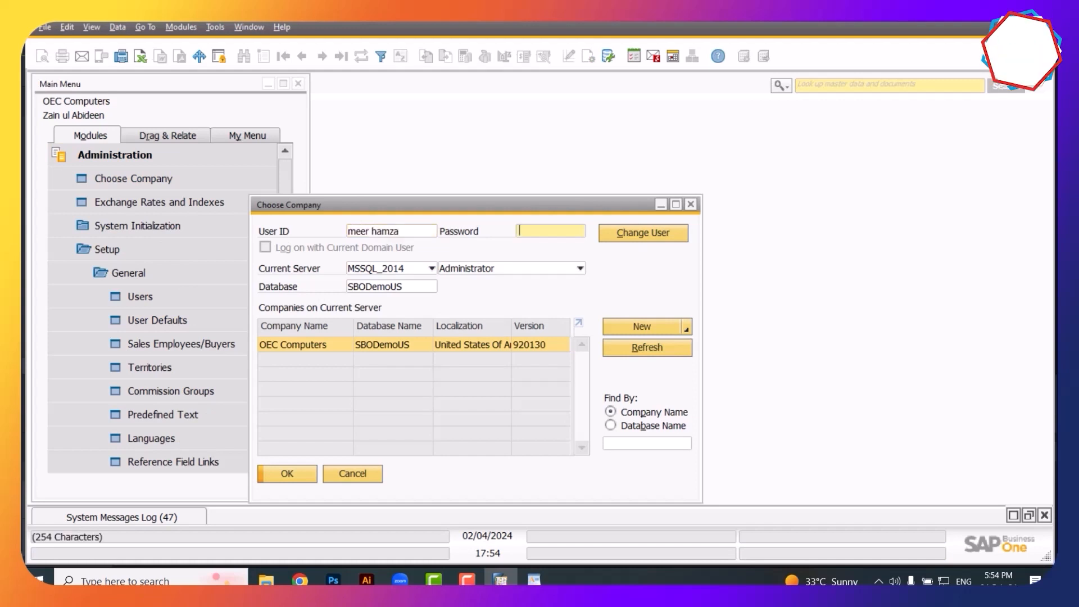
type("1234")
key("Return")
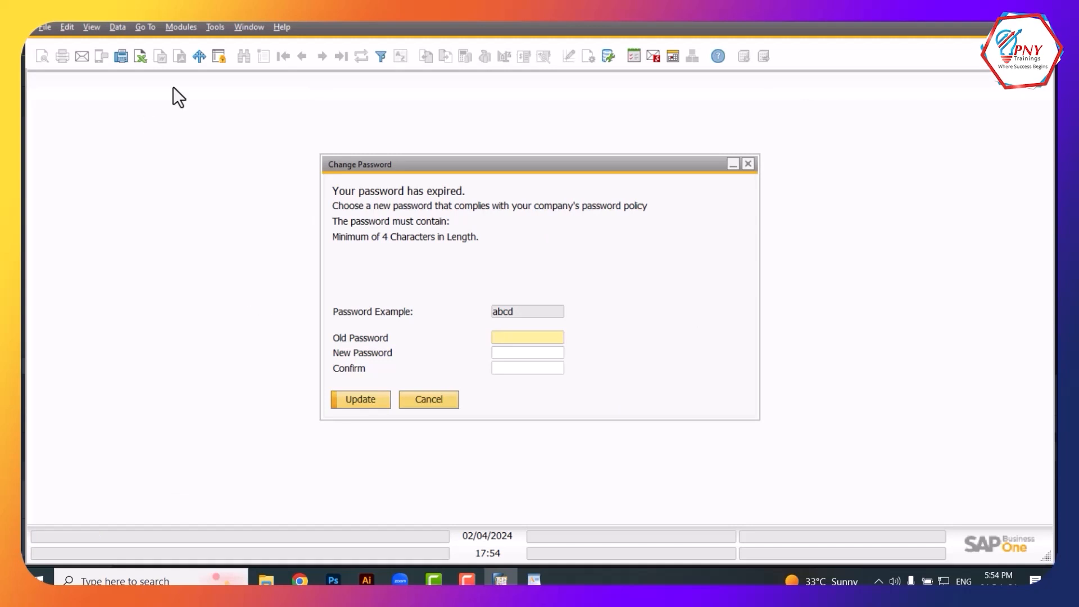
Renew the expired password in the Change Password dialog
type("1234")
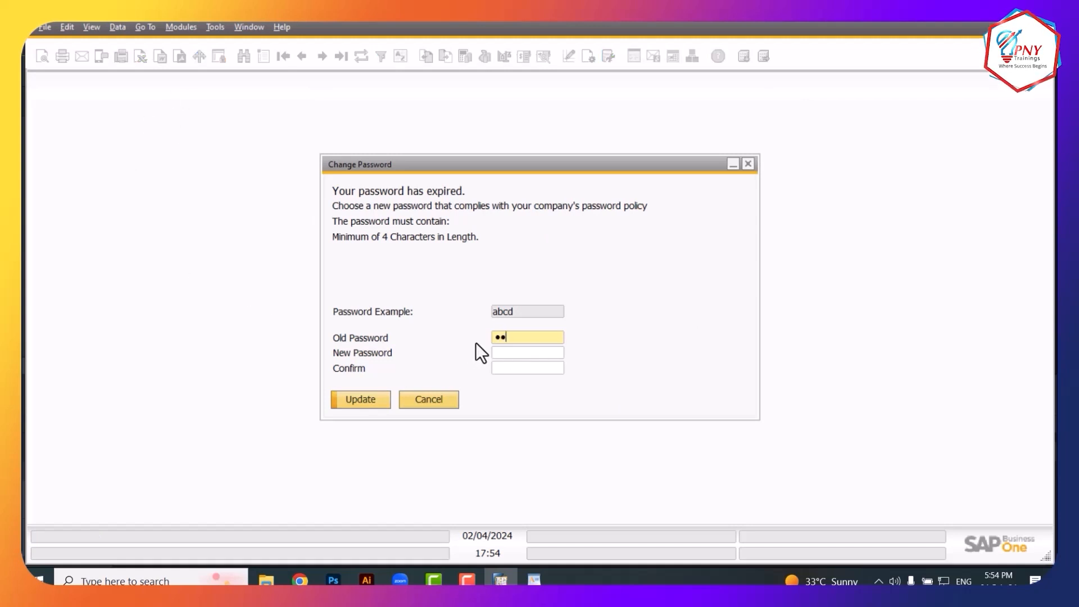
key("Tab")
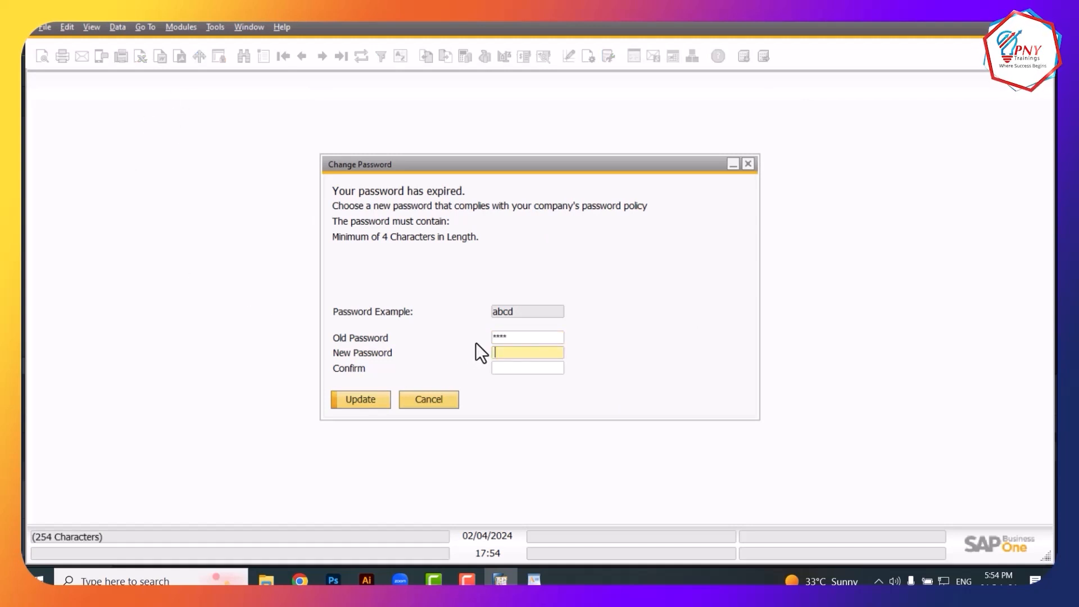
type("1234")
key("Tab")
type("1234")
key("Return")
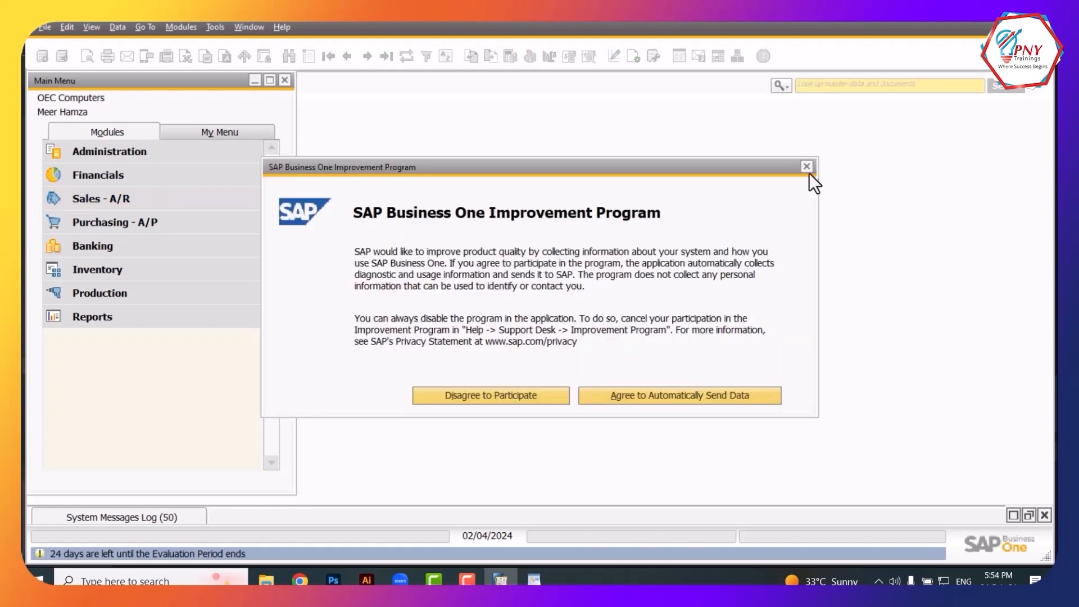
Dismiss the Improvement Program prompt; Purchase Request and Goods Return both fail with numbering-series errors
left_click(807, 167)
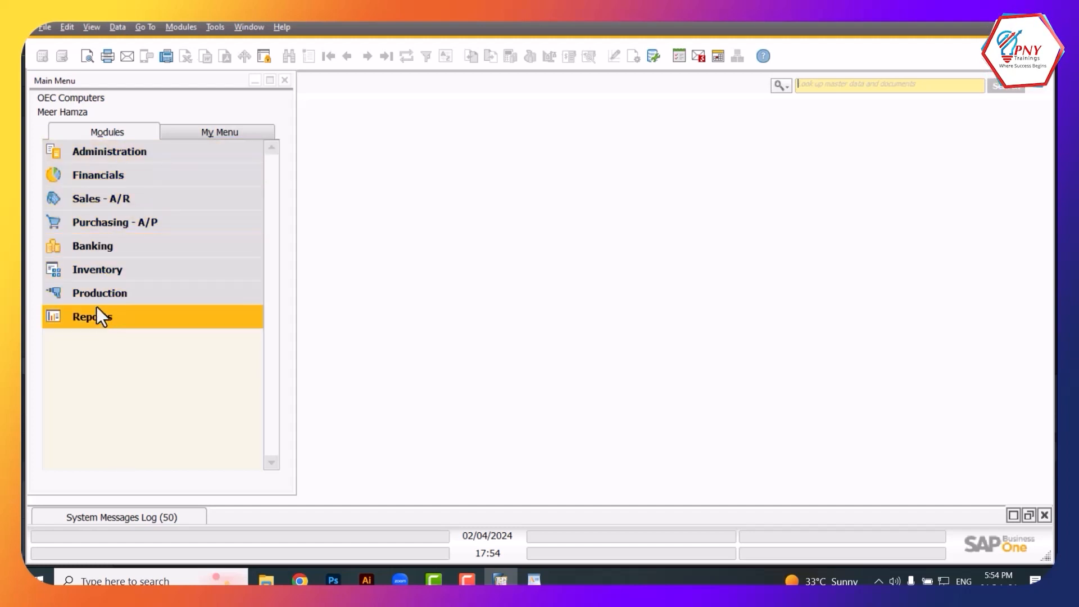
left_click(168, 227)
left_click(126, 197)
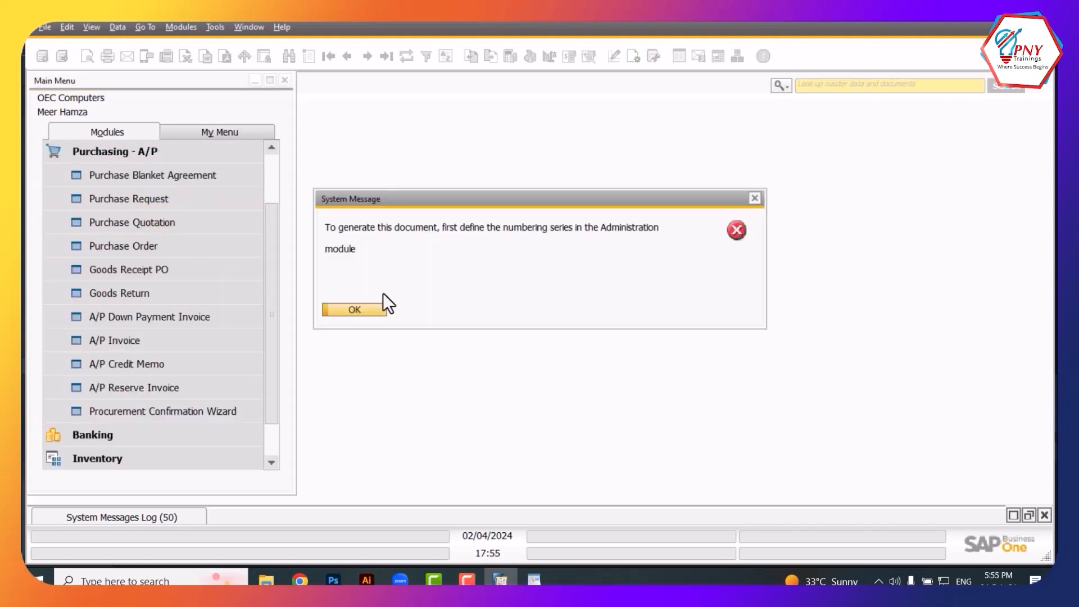
left_click(354, 309)
left_click(234, 298)
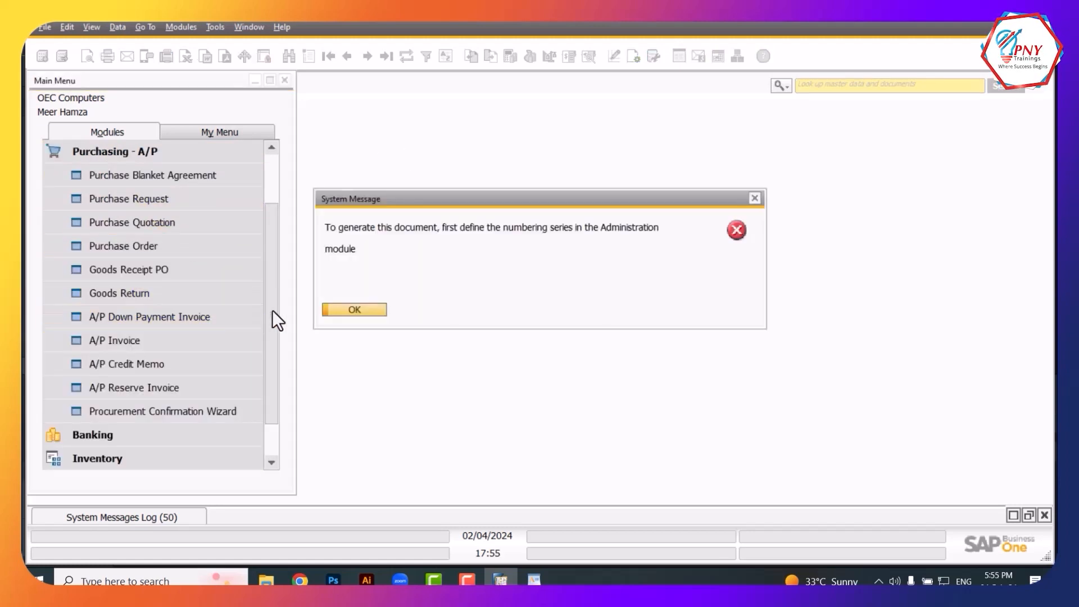
left_click(337, 311)
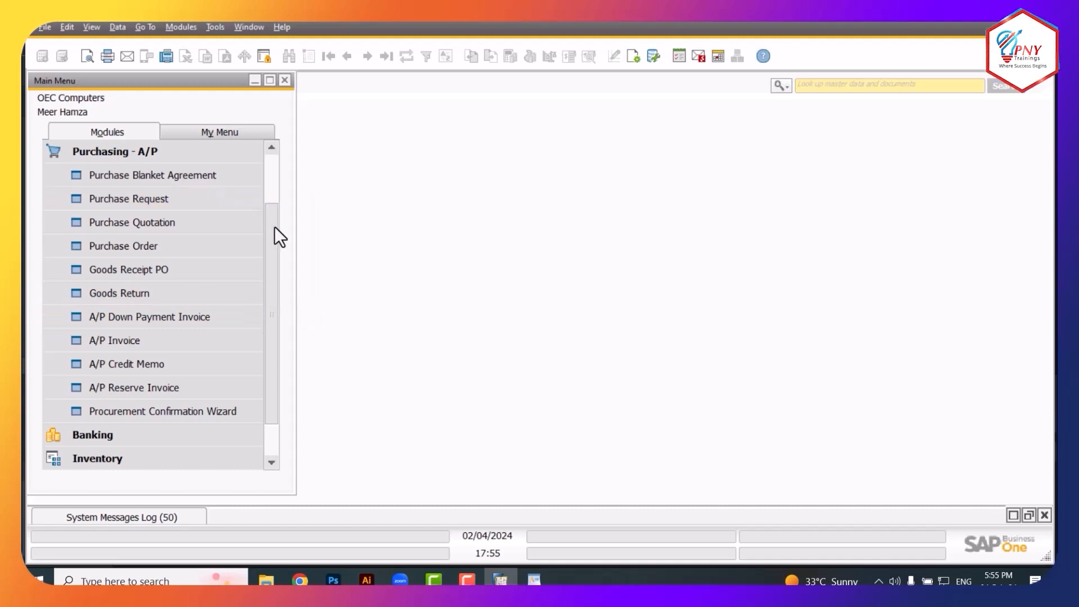
left_click_drag(274, 227, 266, 150)
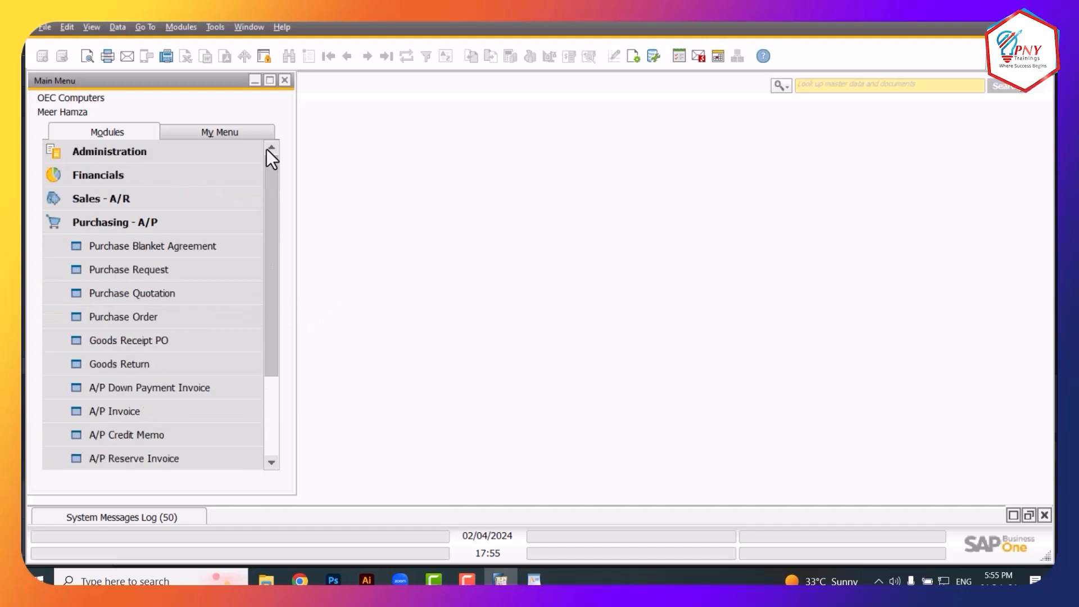
Switch the login back to the manager account via Choose Company
left_click(193, 157)
left_click(181, 174)
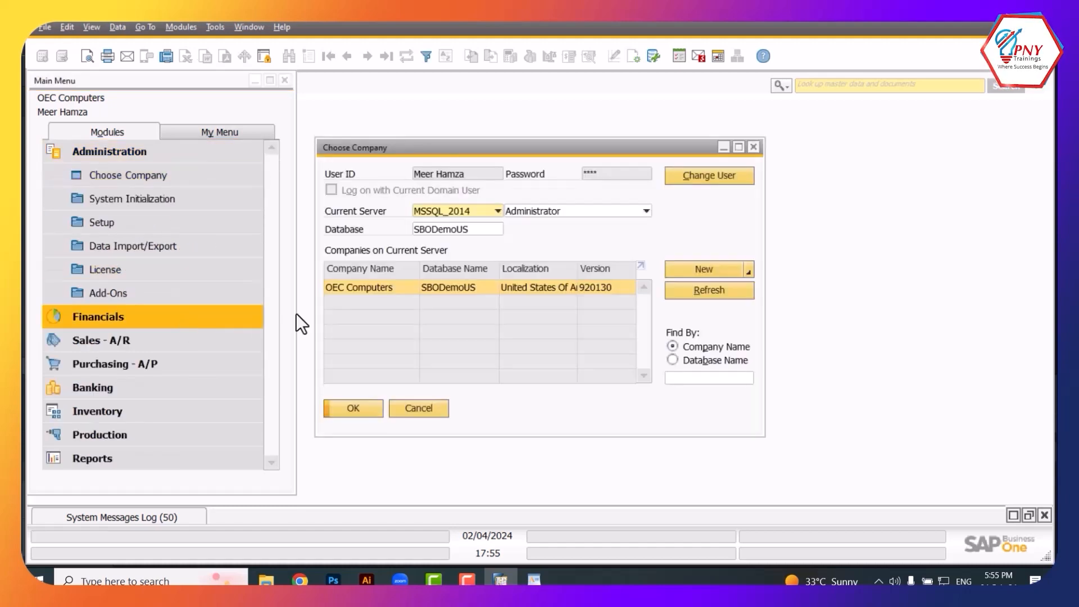
left_click(685, 172)
type("manager")
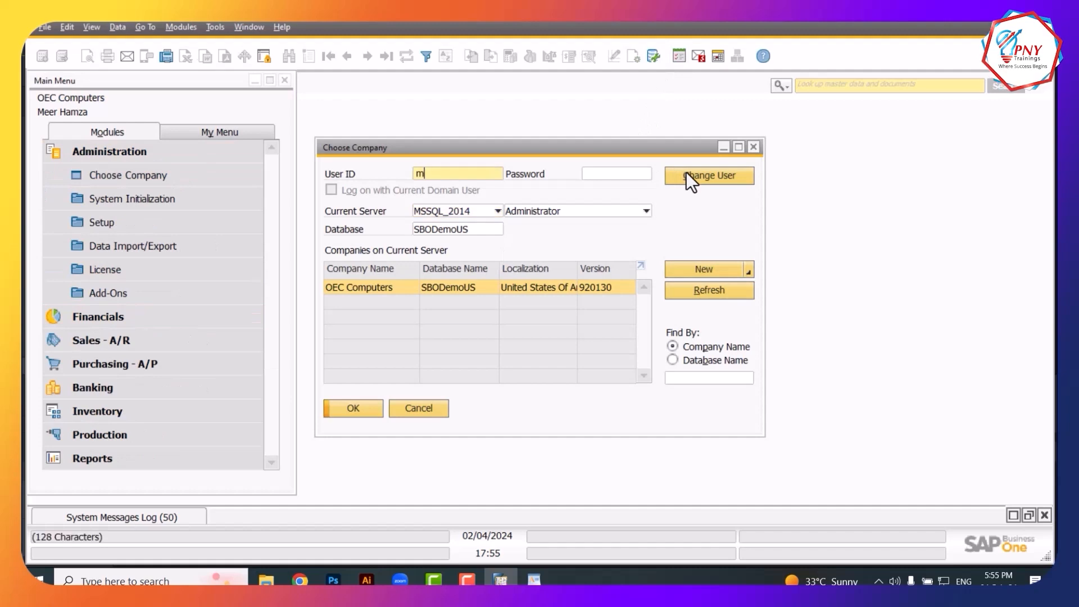
key("Tab")
type("manager")
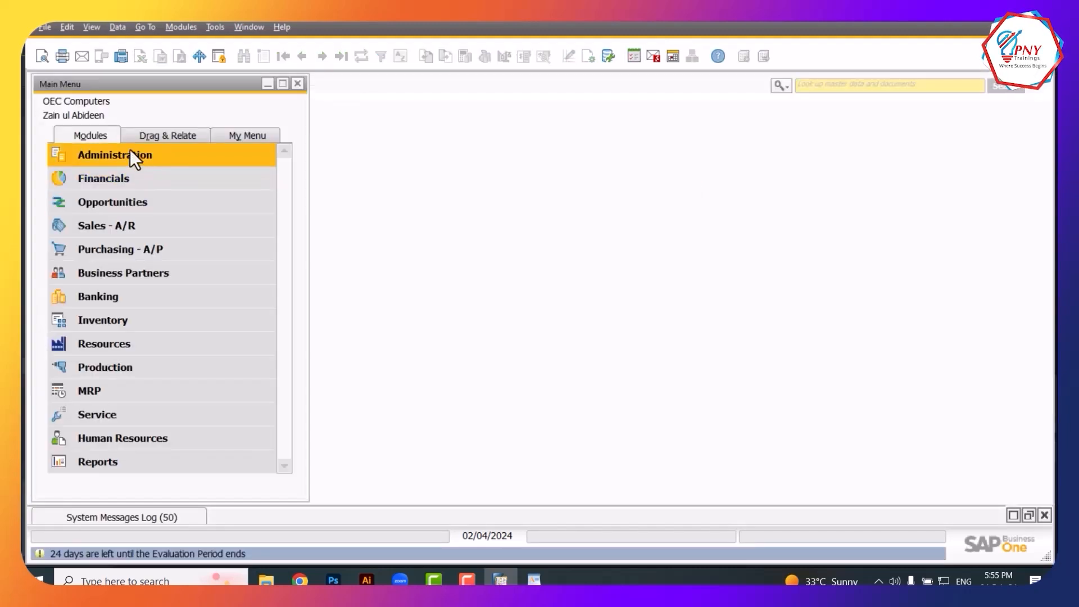
Open General Authorizations under Administration > System Initialization > Authorizations
left_click(129, 150)
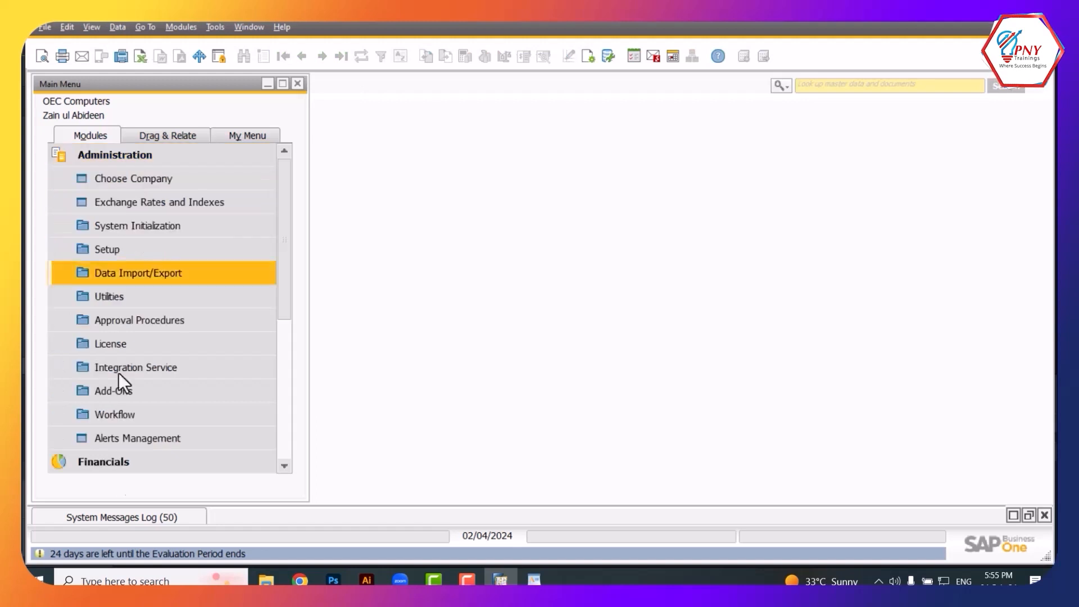
left_click(116, 228)
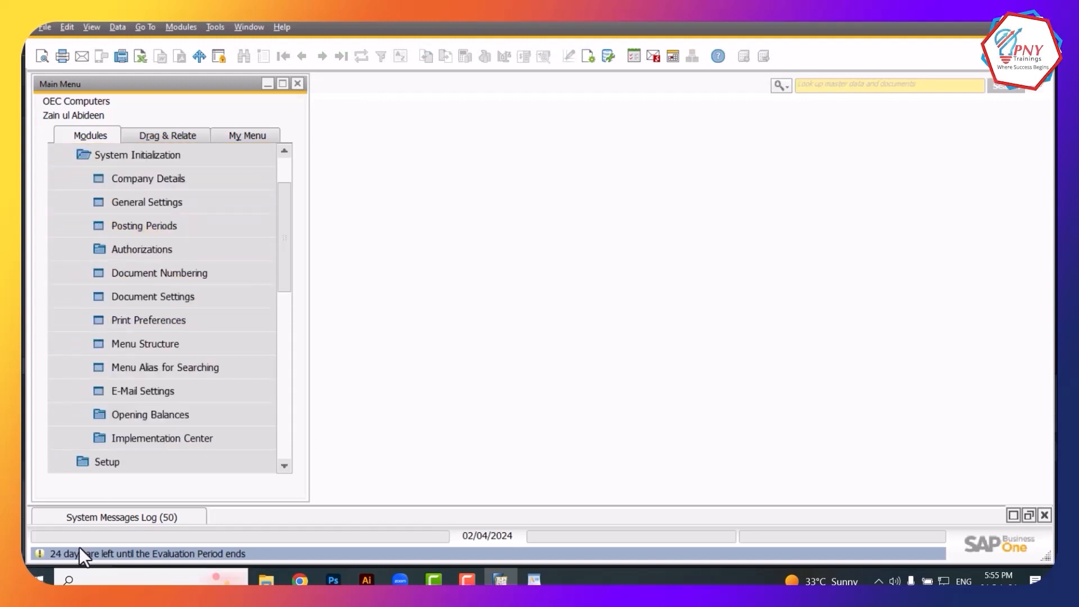
left_click(161, 249)
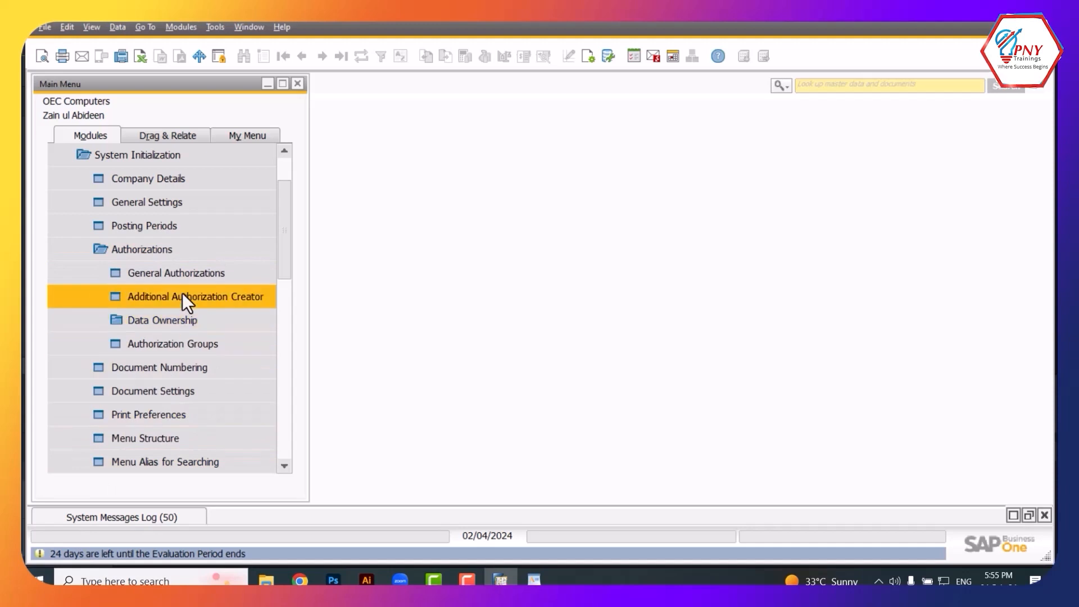
left_click(178, 273)
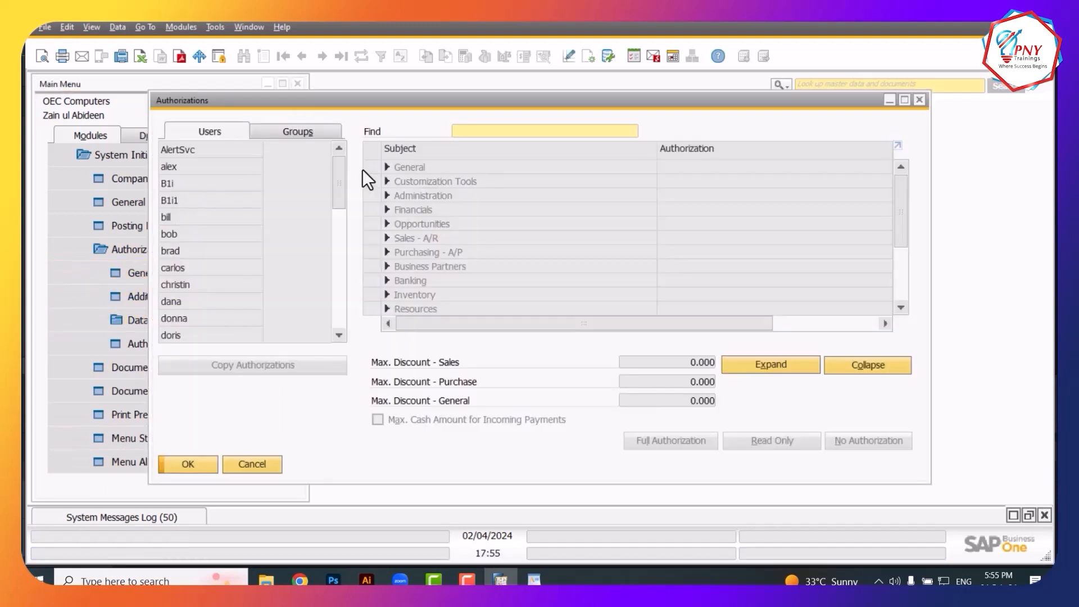
Load the restricted user and grant Full Authorization for Administration and General
left_click_drag(340, 179, 326, 272)
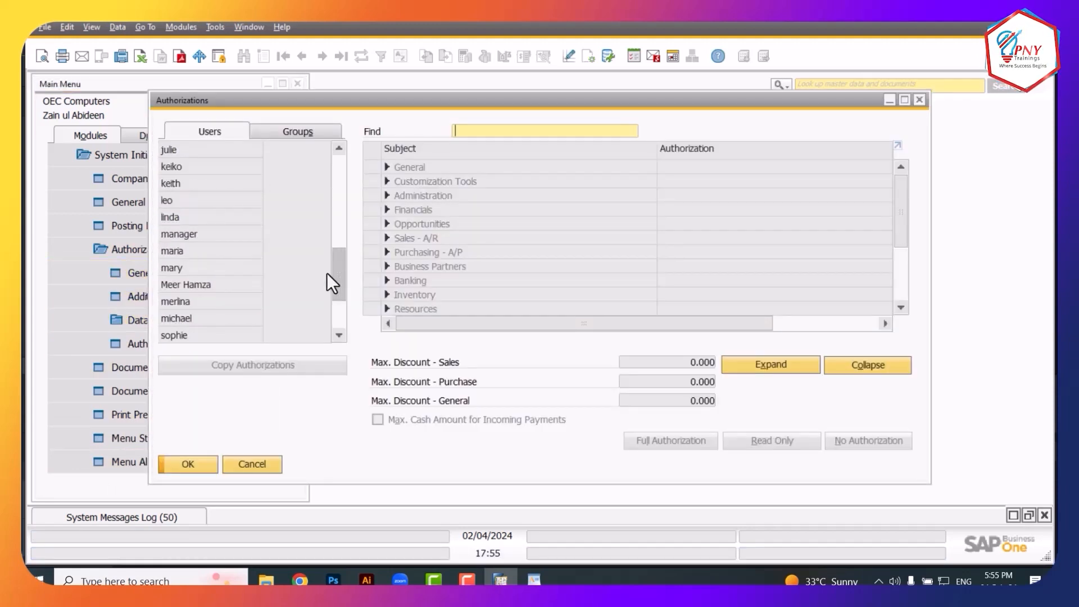
left_click(193, 284)
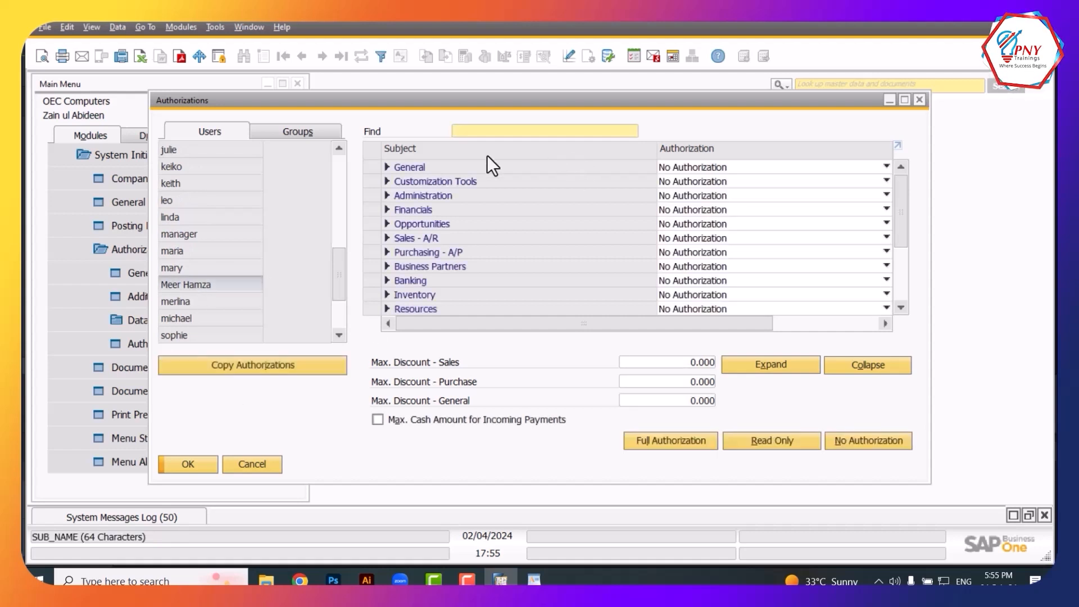
left_click_drag(901, 217, 872, 216)
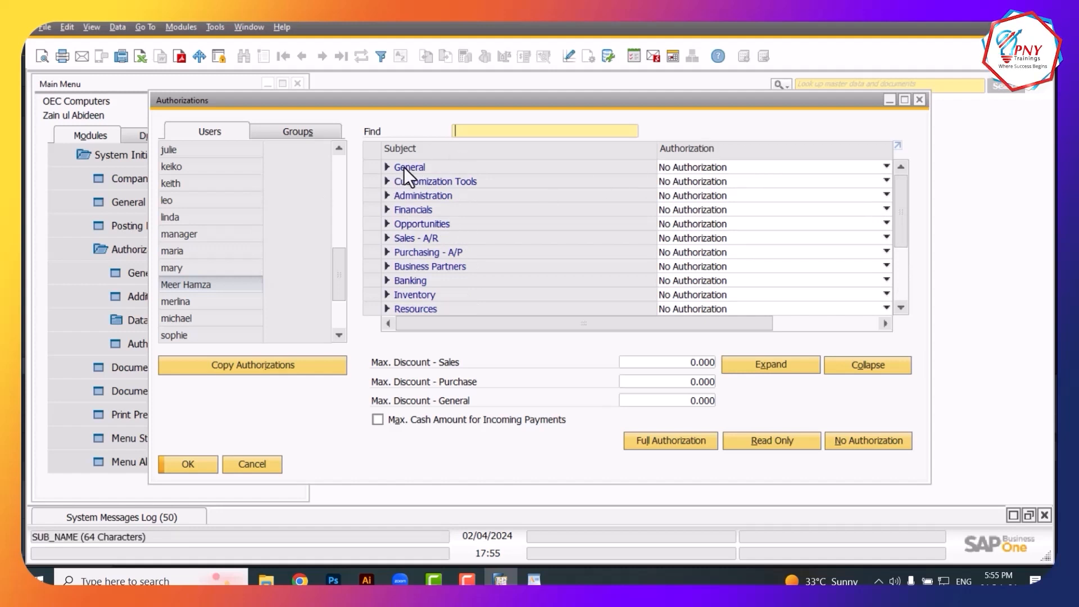
left_click(690, 193)
left_click(678, 207)
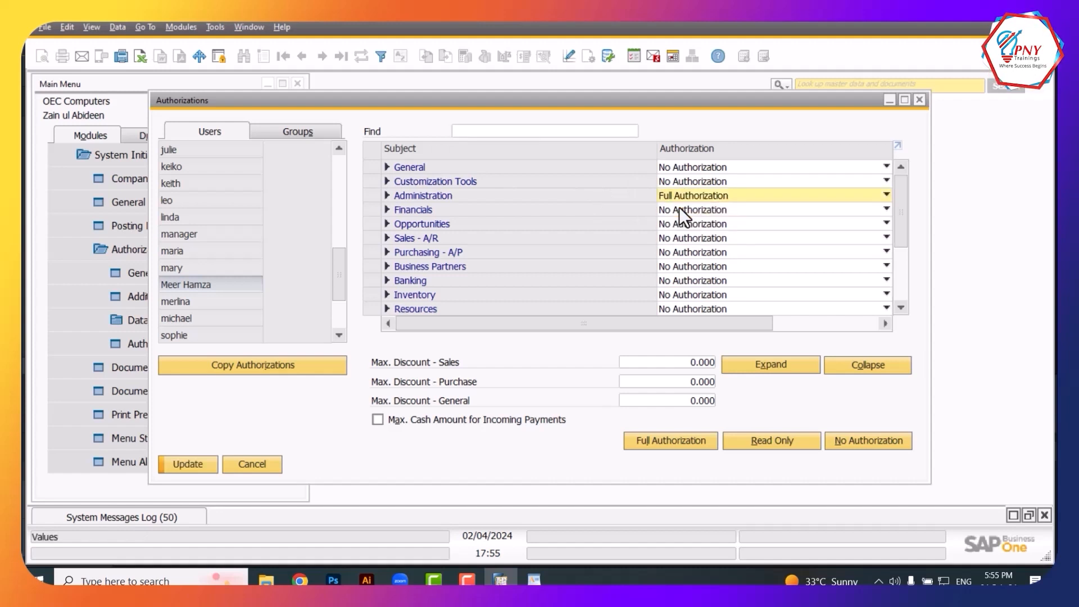
left_click(676, 167)
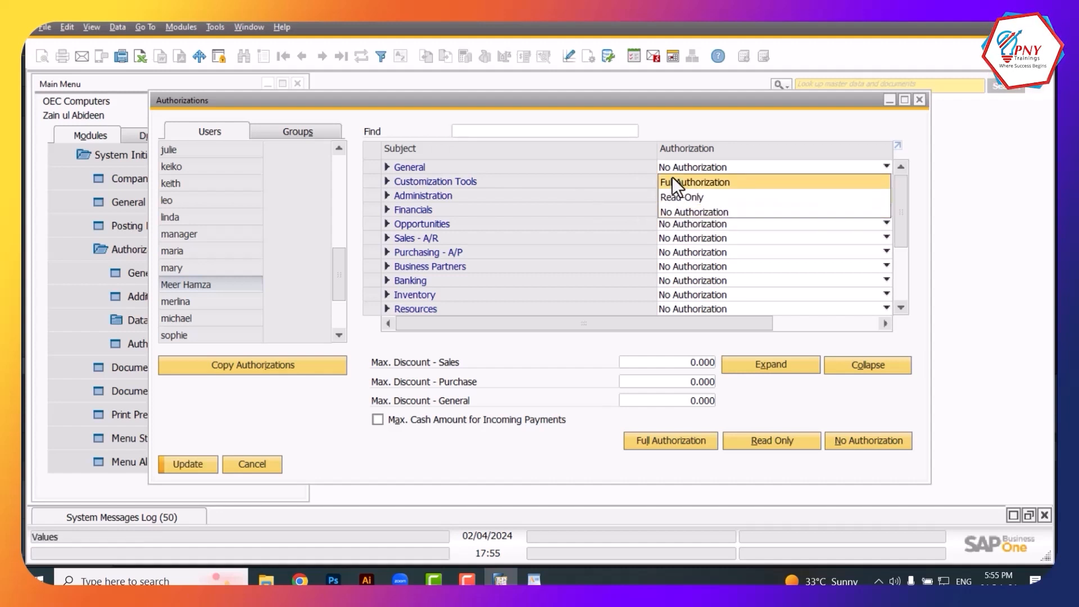
left_click(672, 178)
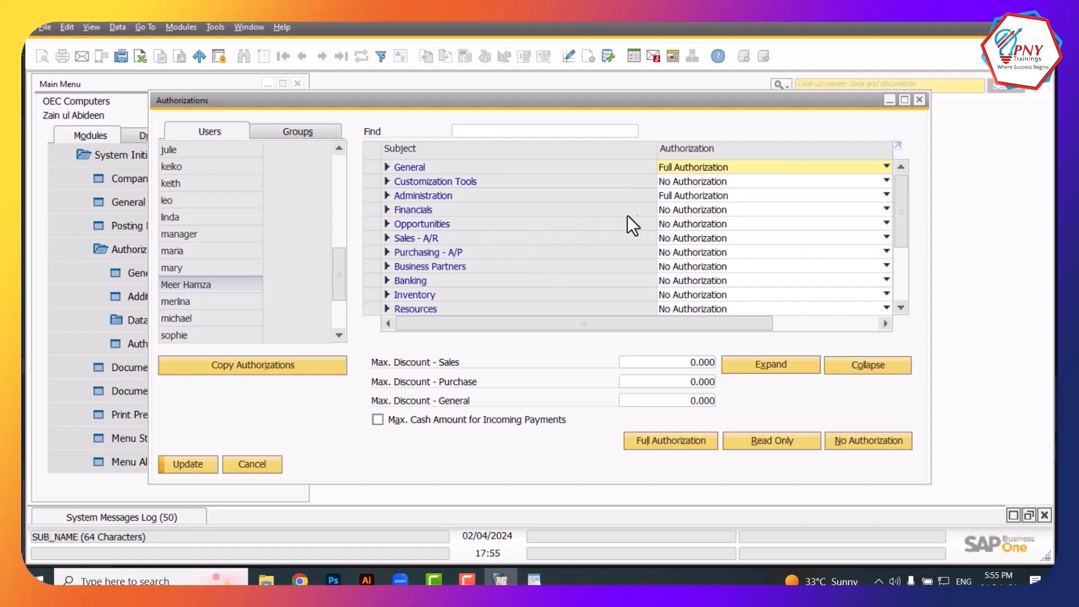
Grant Full Authorization for Banking > Incoming Payments
left_click(671, 210)
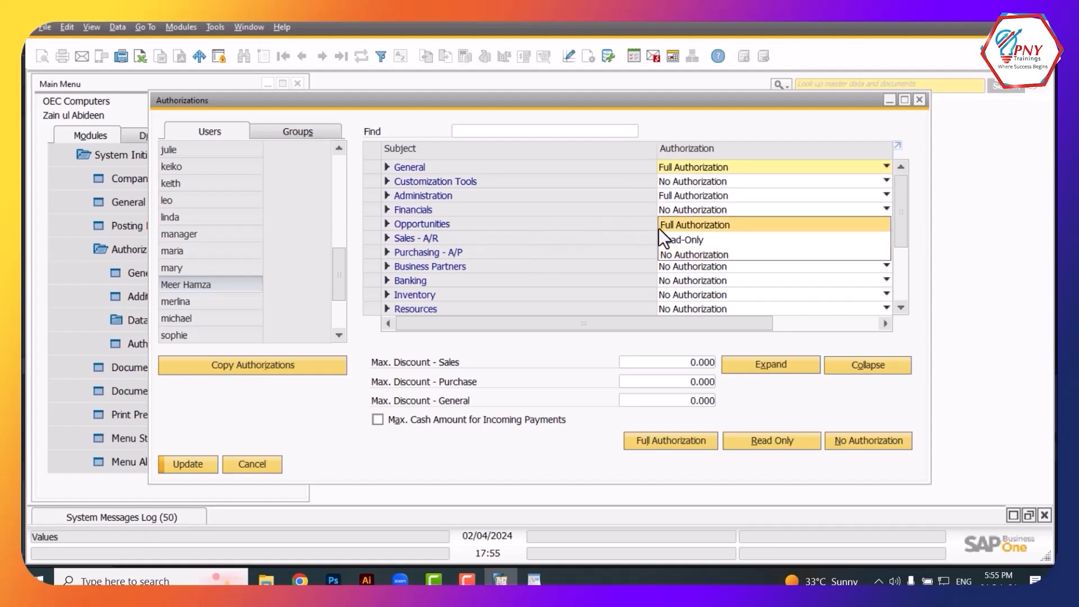
left_click(386, 207)
left_click(386, 207)
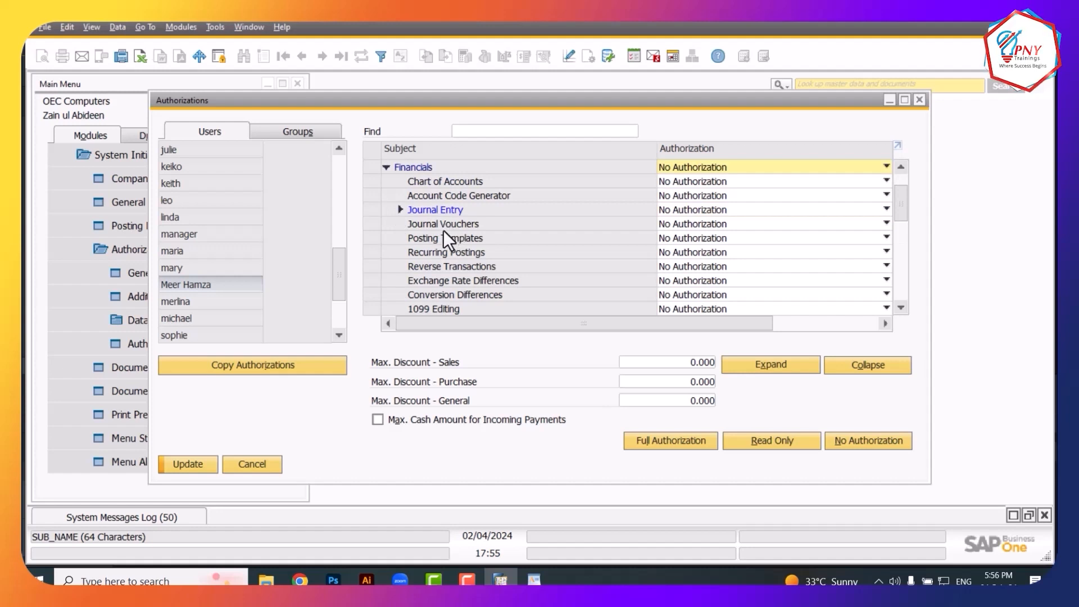
left_click(383, 169)
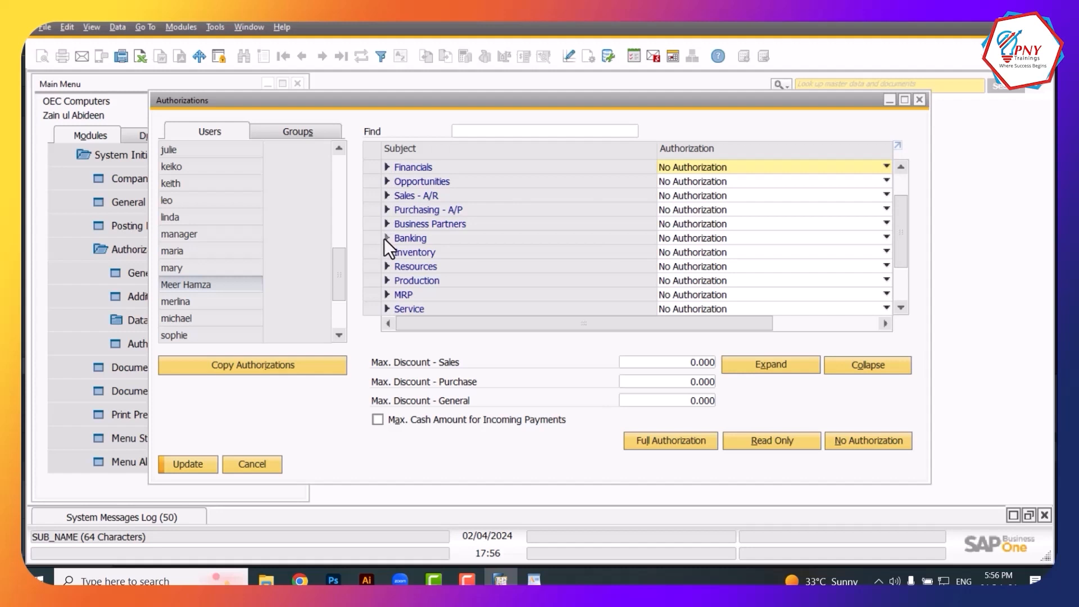
left_click(385, 238)
left_click(400, 181)
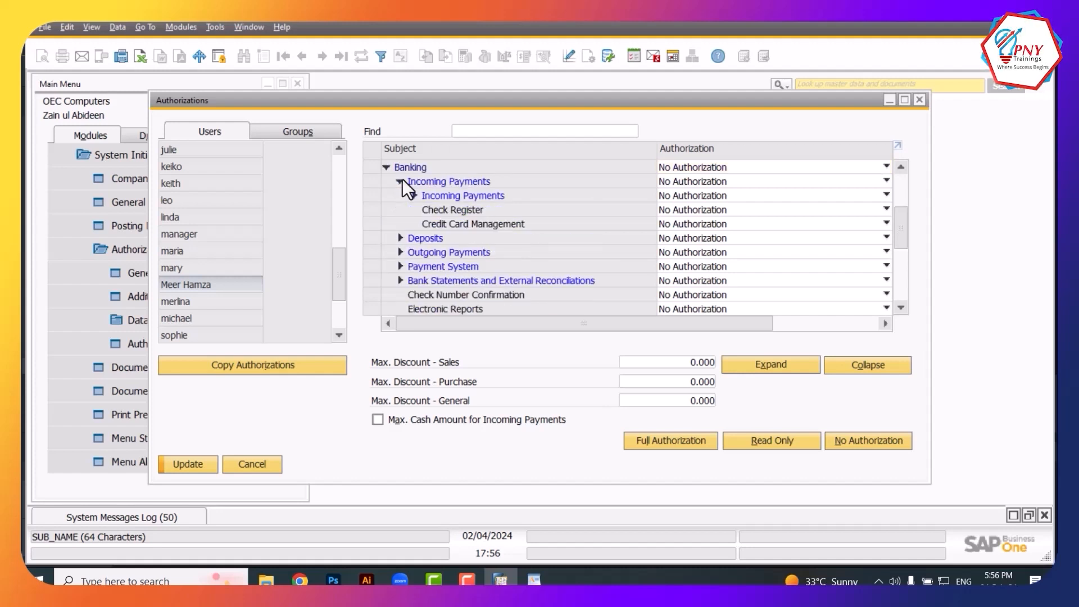
left_click(665, 196)
left_click(669, 210)
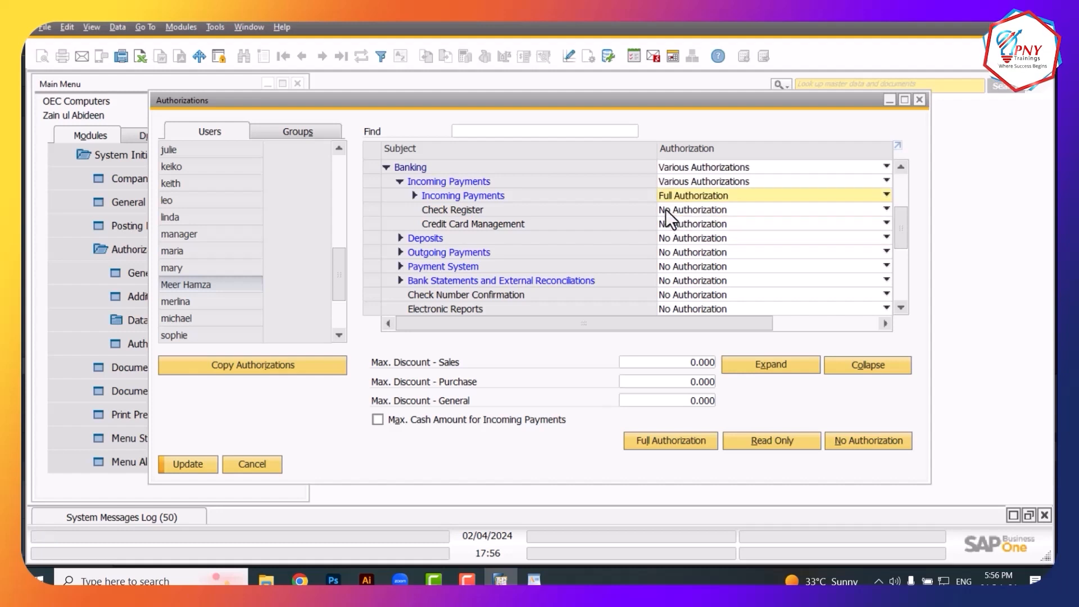
left_click(670, 195)
left_click(670, 194)
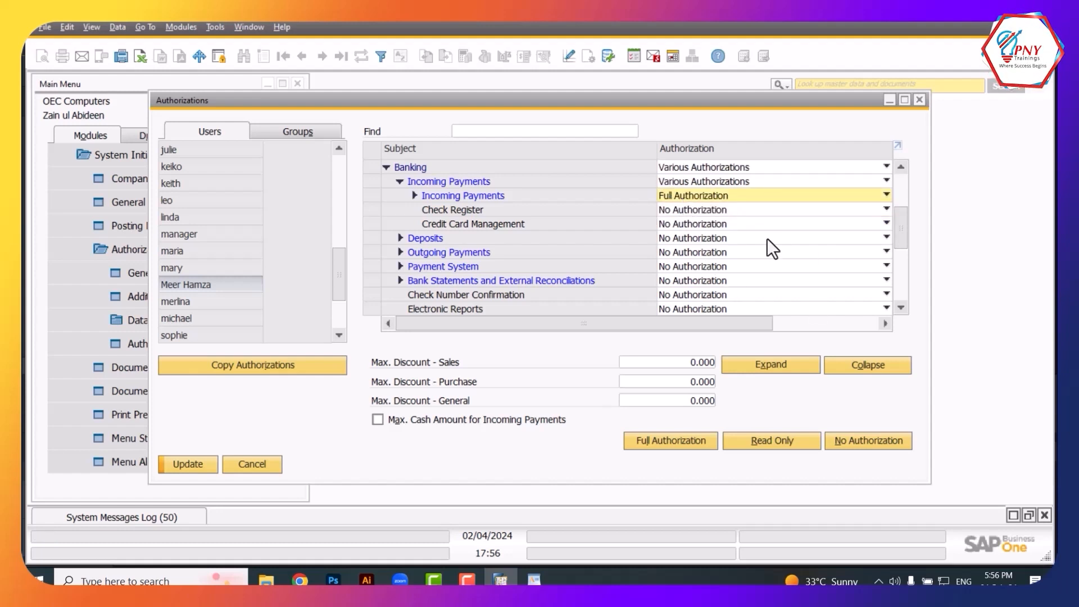
Save the authorization changes with Update, then close the Authorizations window
left_click(385, 166)
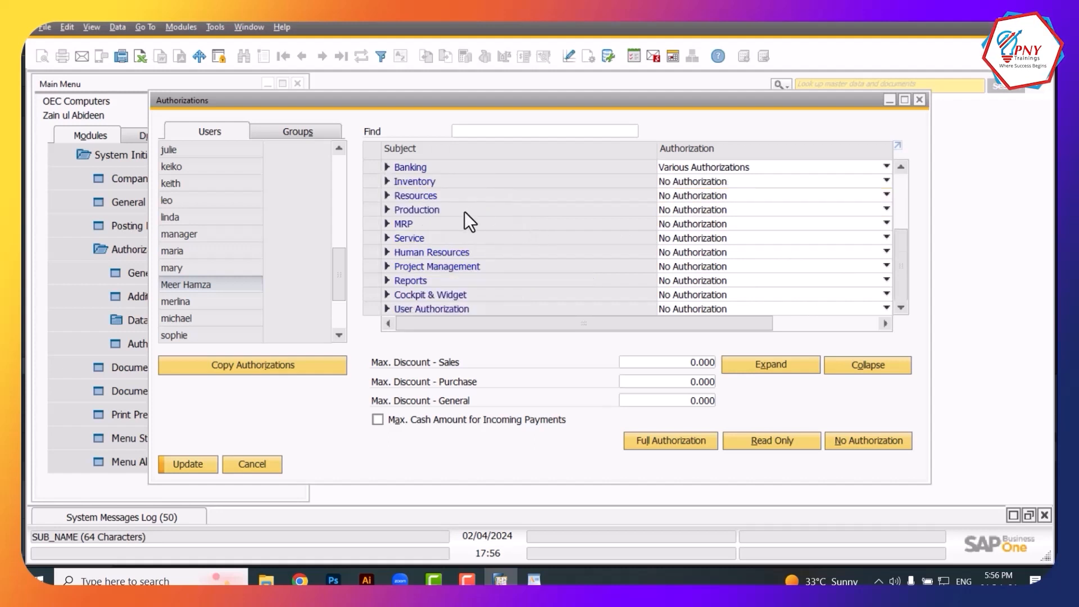
scroll(464, 212, "up", 1)
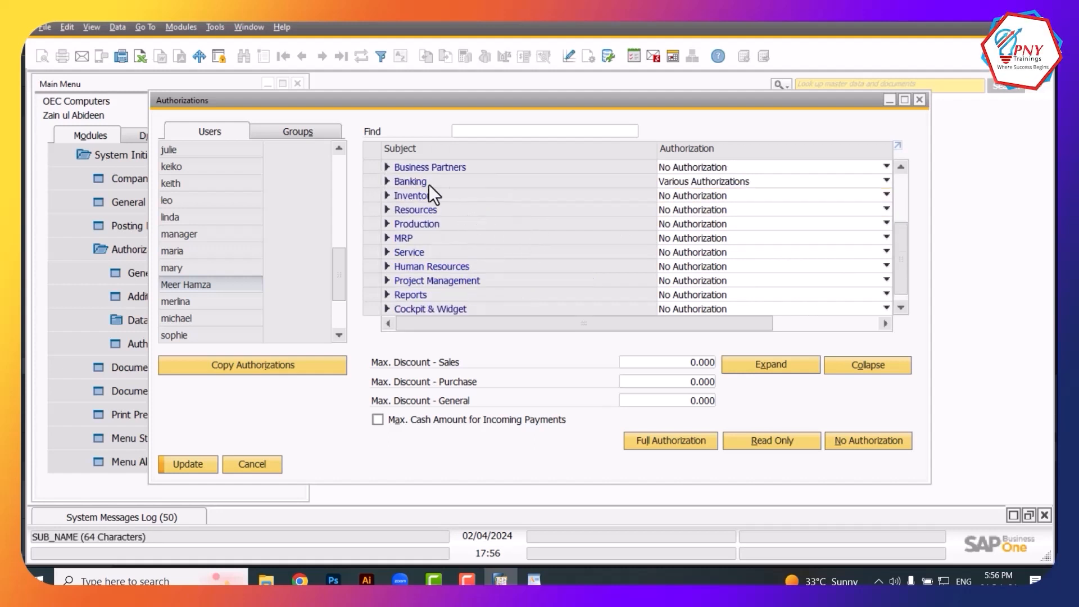
left_click_drag(896, 264, 906, 170)
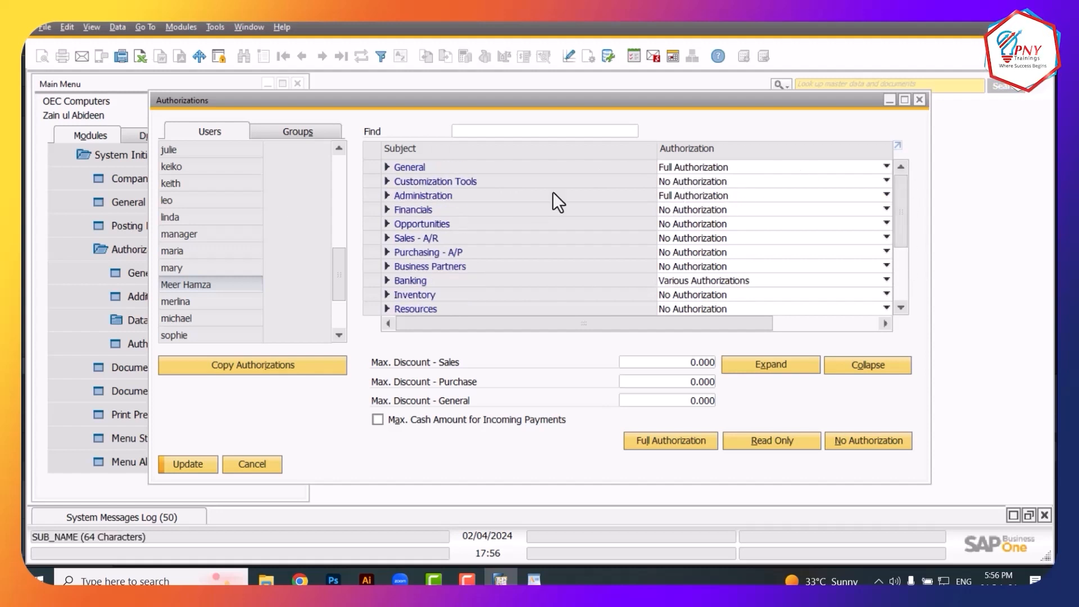
left_click(190, 465)
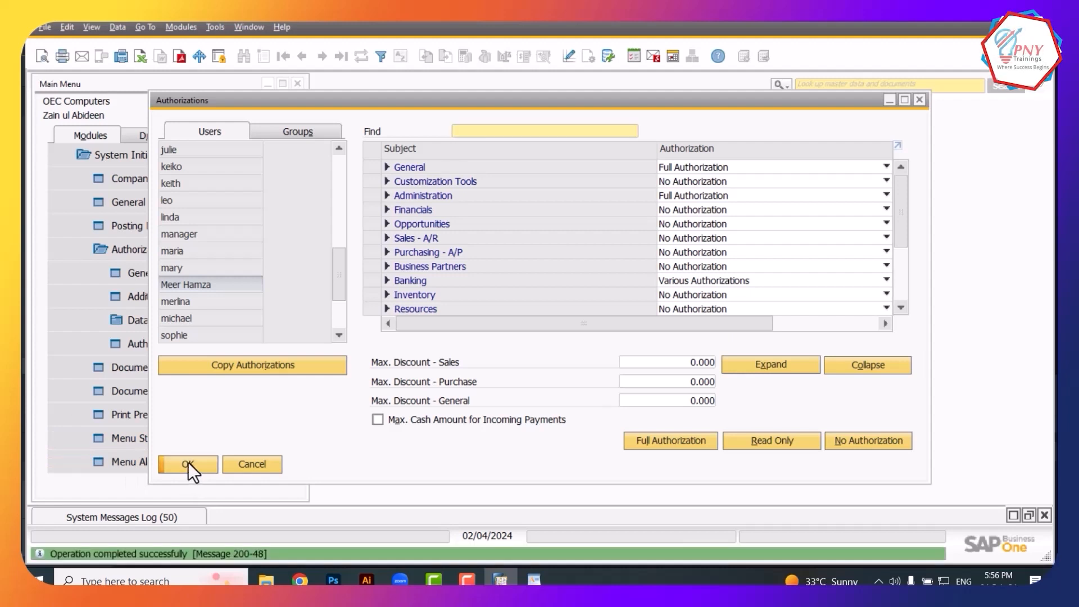
left_click(188, 463)
scroll(284, 185, "up", 1)
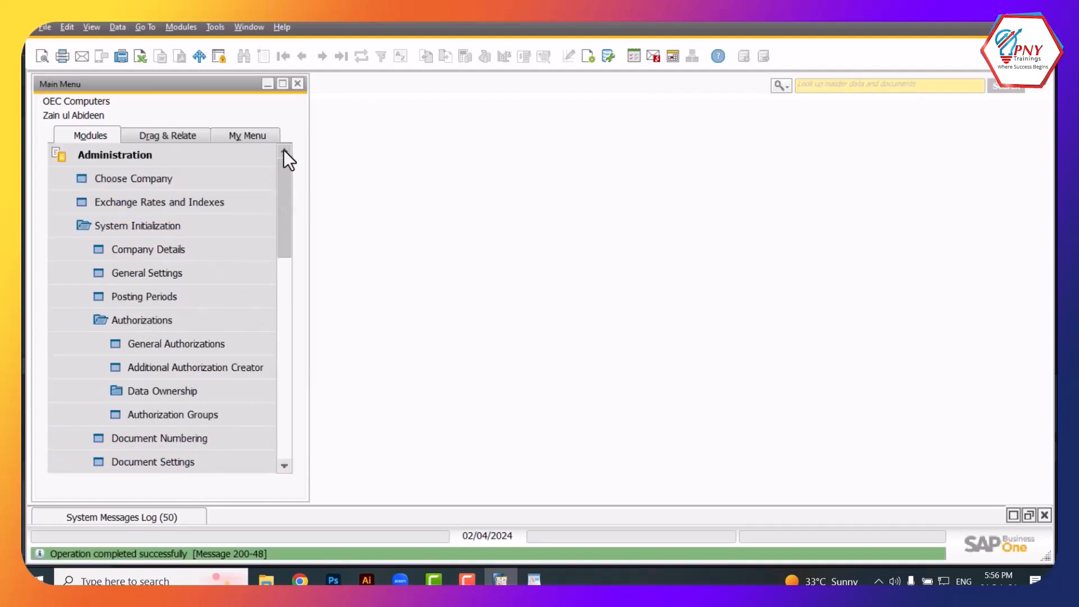
Log in to OEC Computers as the restricted user and dismiss the Improvement Program prompt
left_click(158, 178)
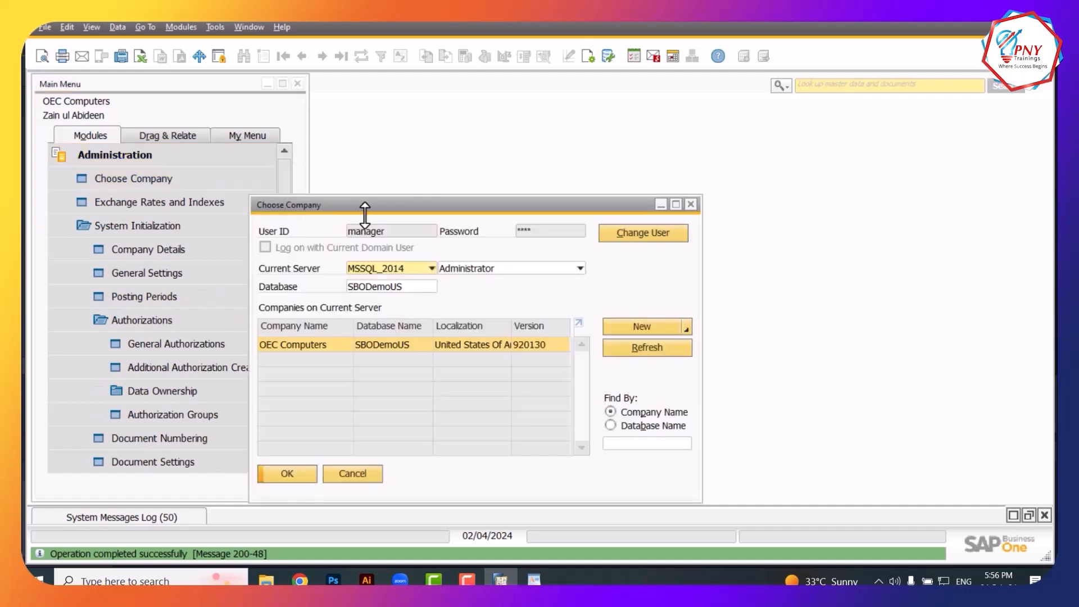
left_click(641, 232)
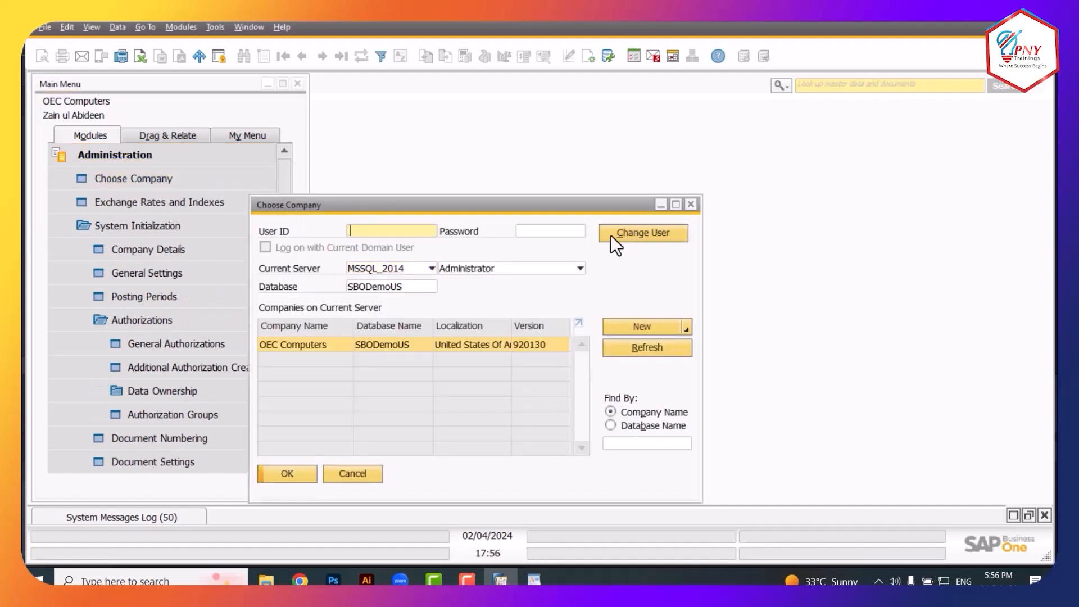
key("Tab")
type("12345")
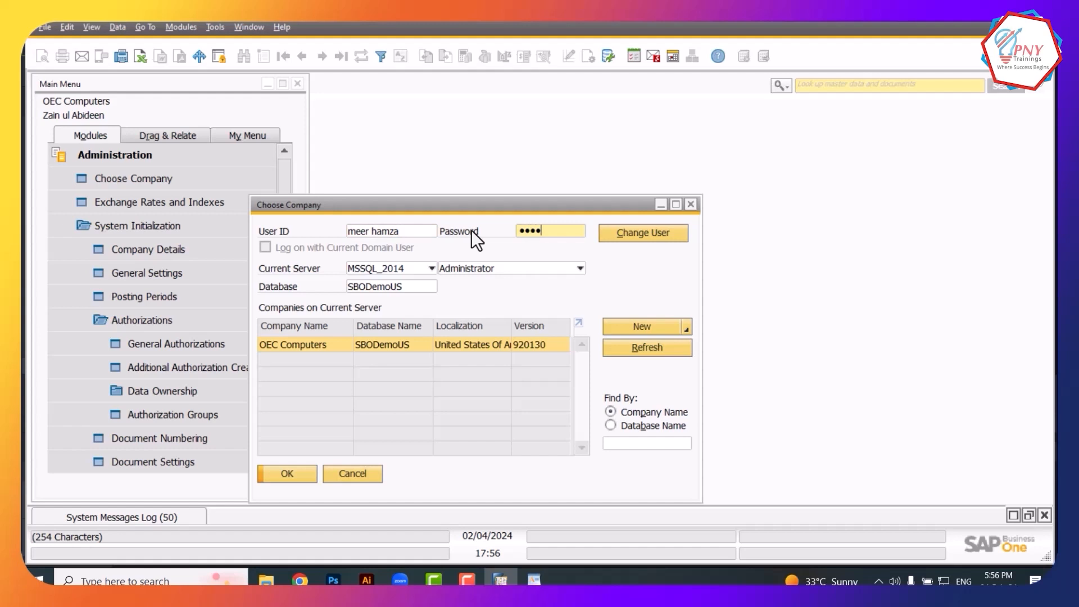
key("Return")
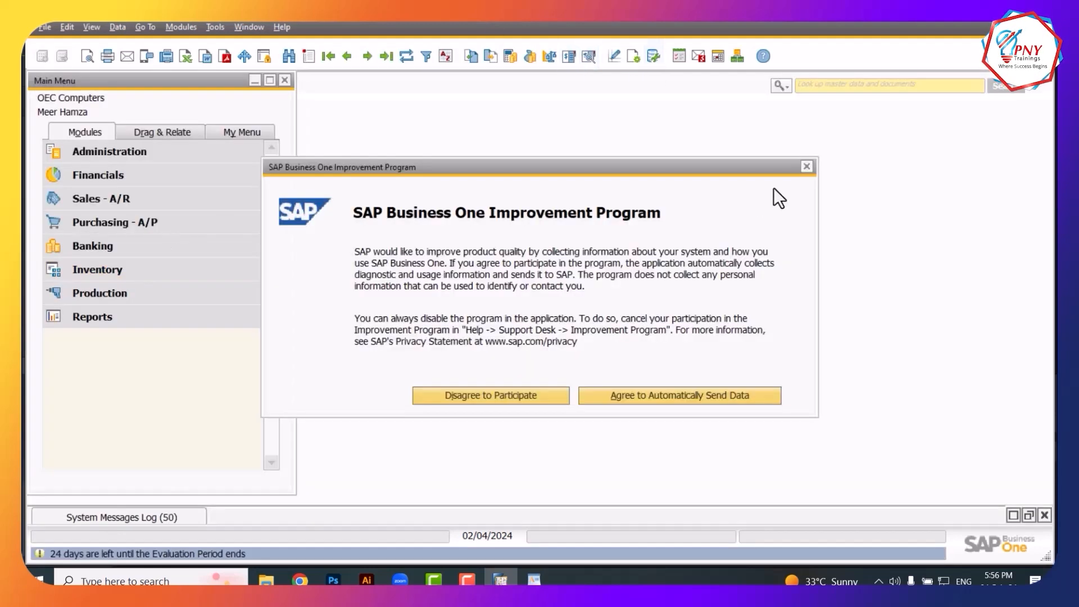
left_click(805, 168)
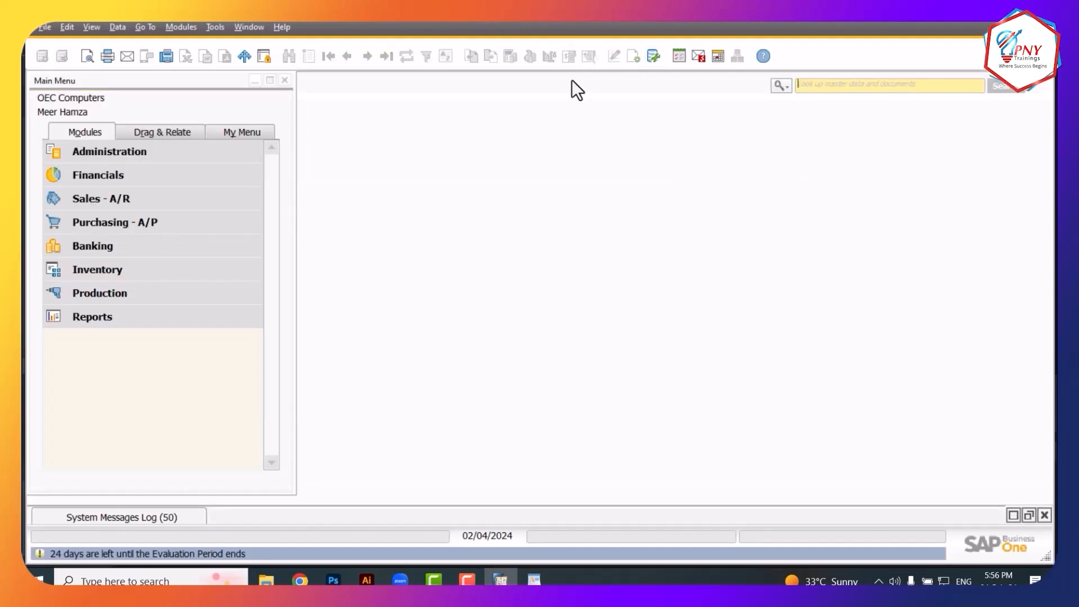
Use Apply Authorization in the main menu's Form Settings and update, hiding Sales and Purchasing
left_click(115, 156)
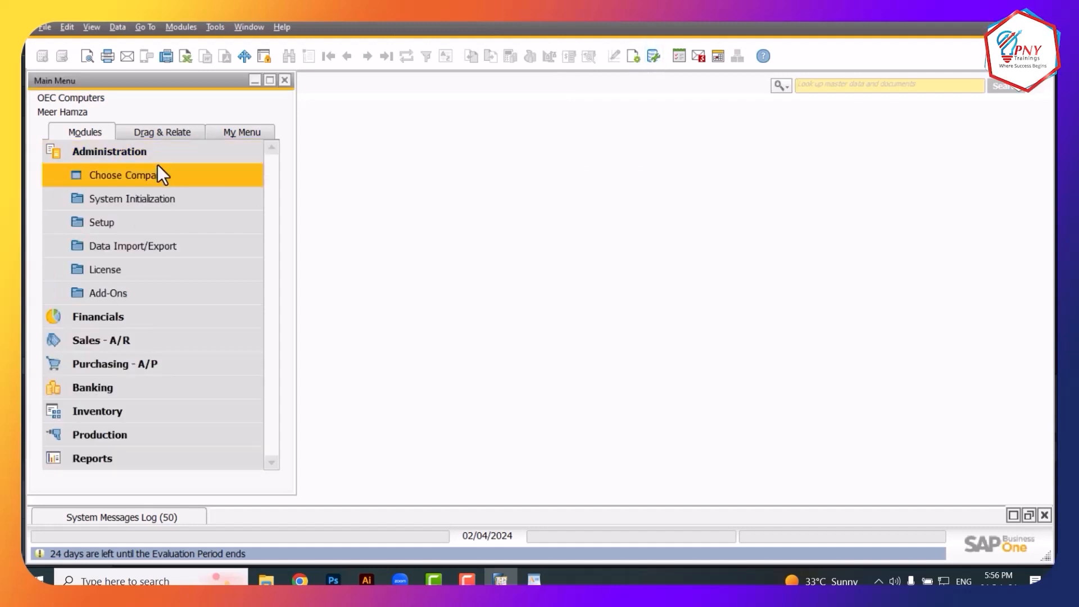
left_click(636, 55)
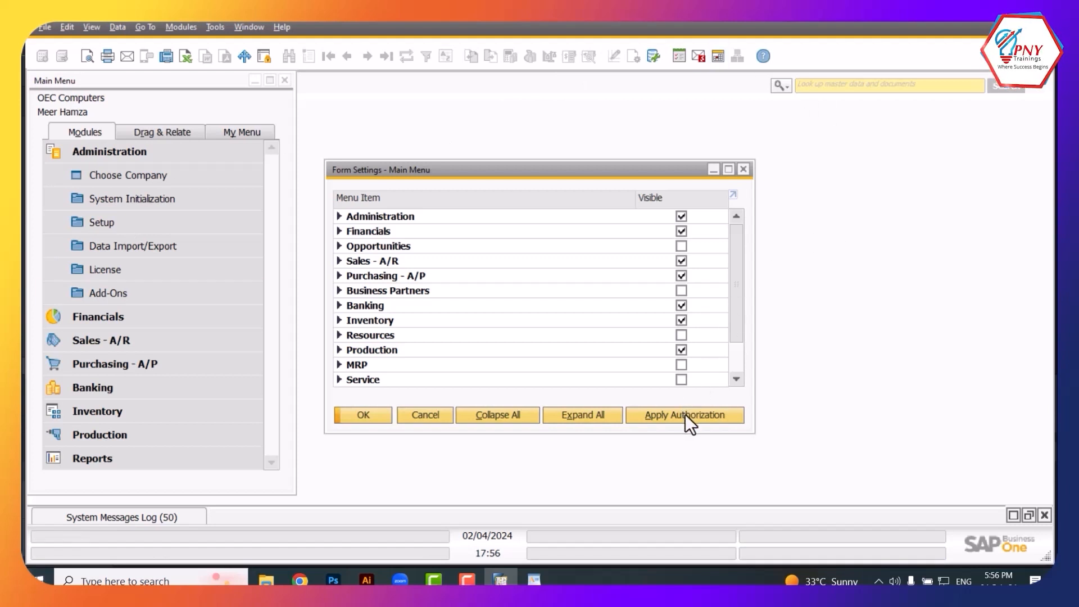
left_click(686, 413)
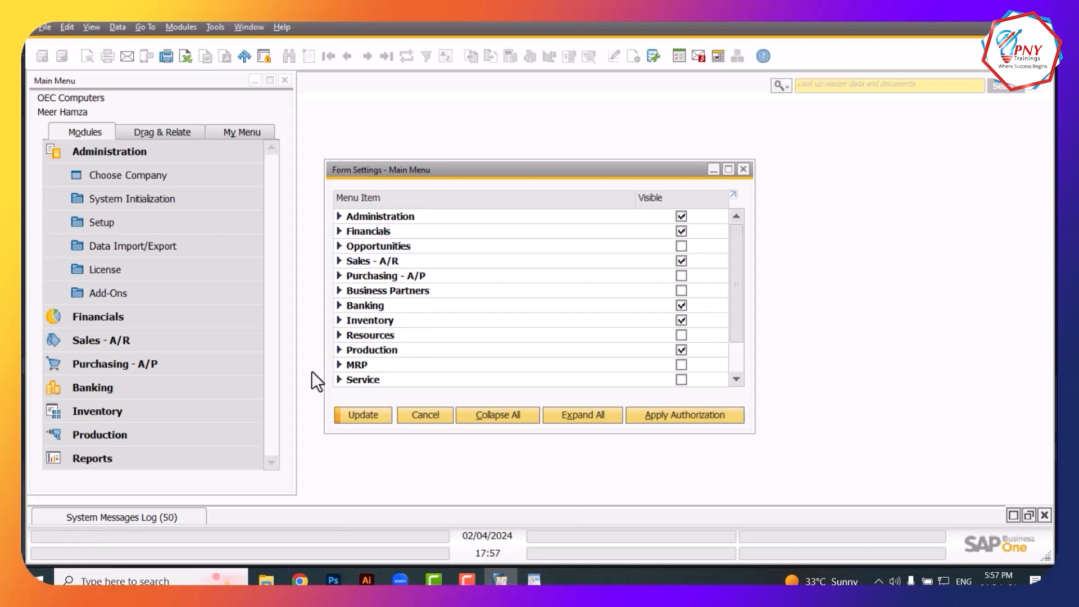
left_click(375, 416)
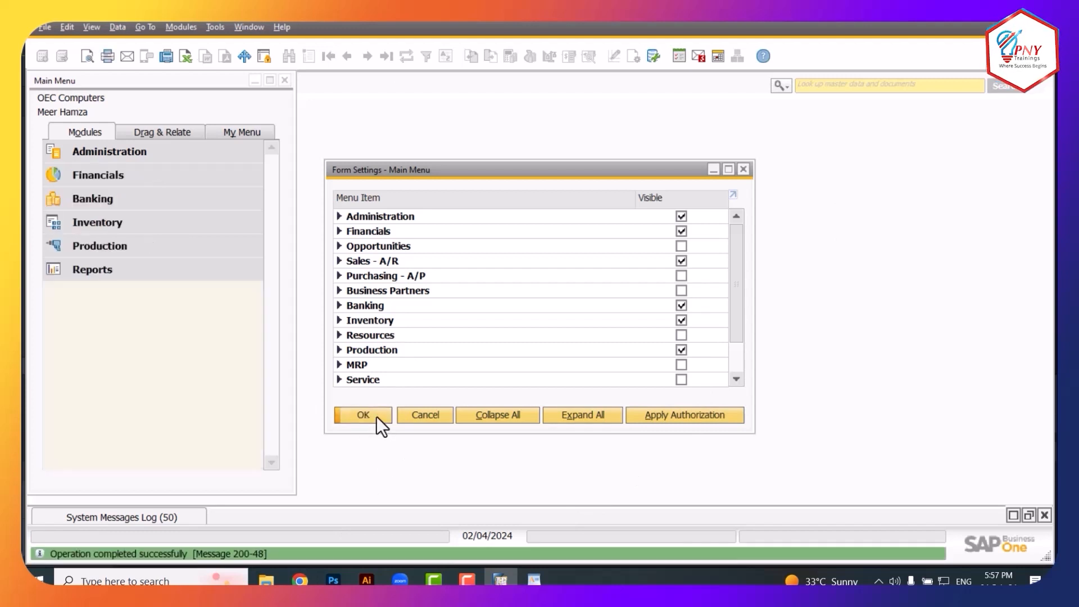
left_click(373, 416)
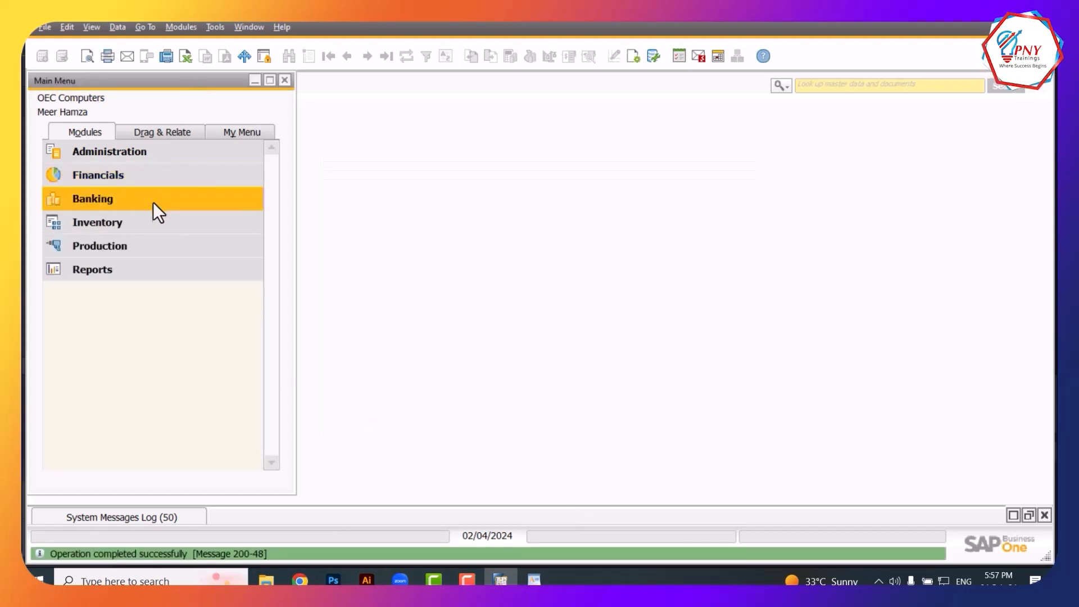
left_click(133, 180)
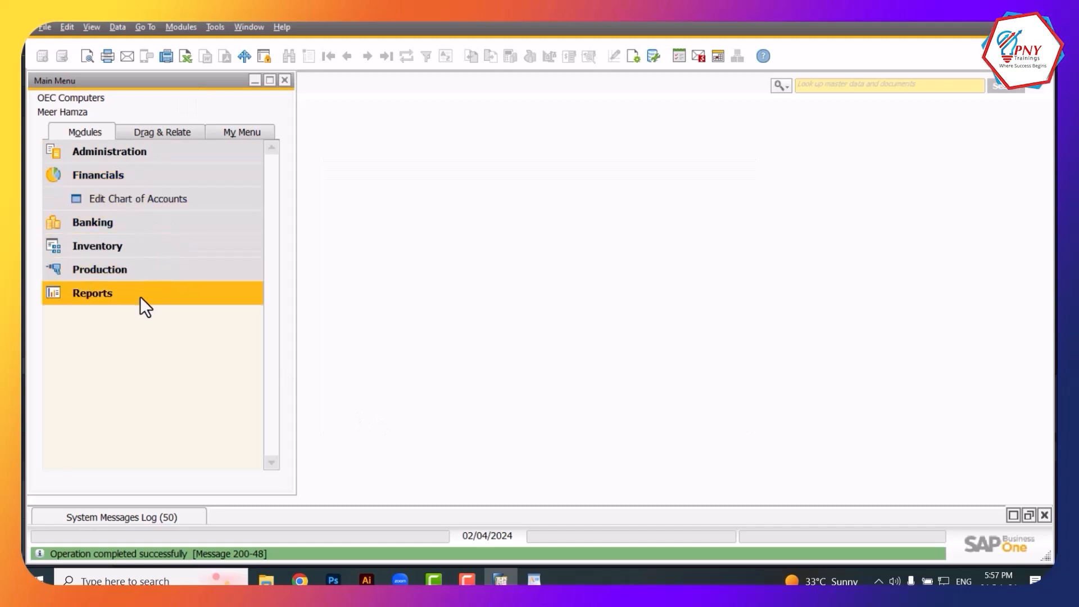
left_click(110, 206)
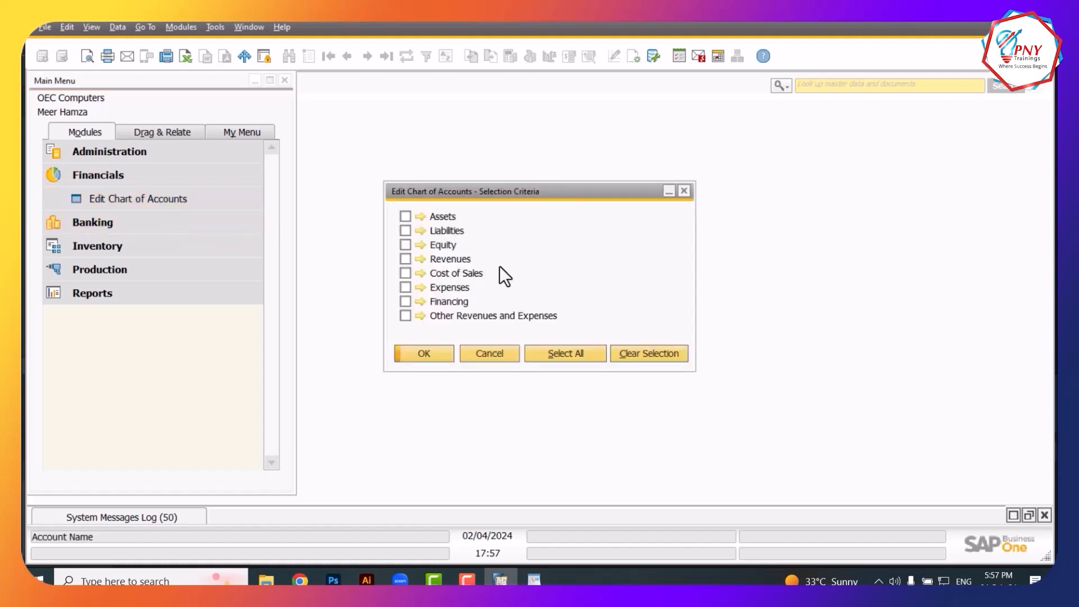
left_click(683, 191)
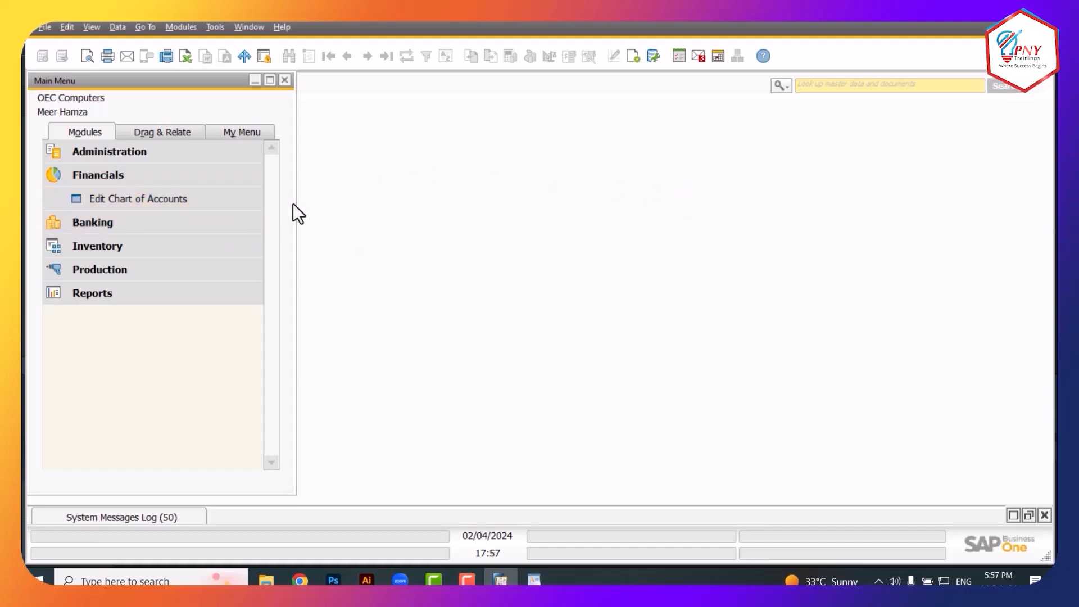
left_click(133, 224)
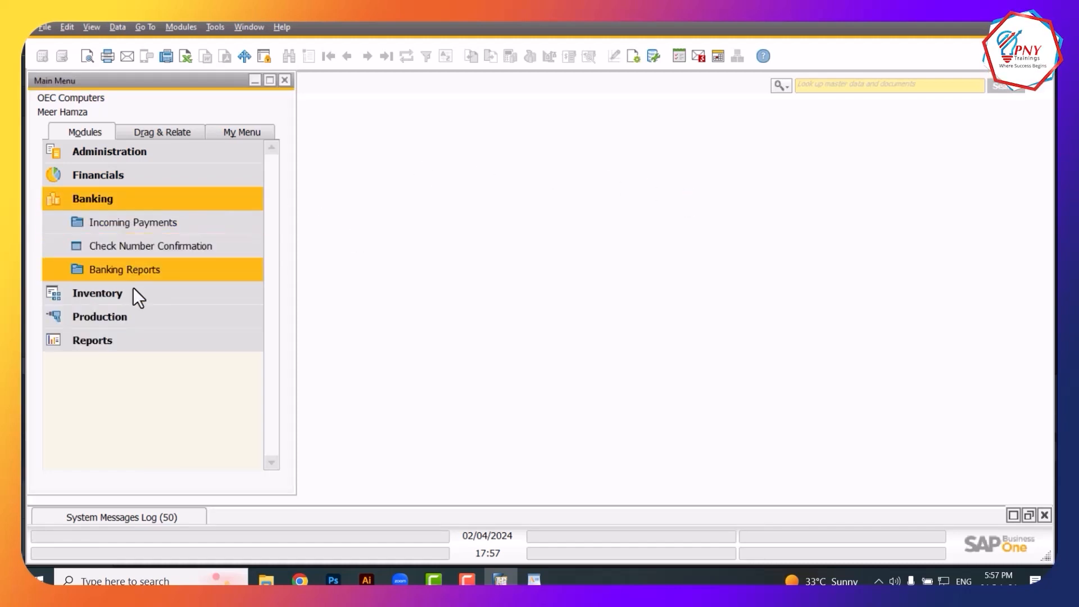
left_click(139, 228)
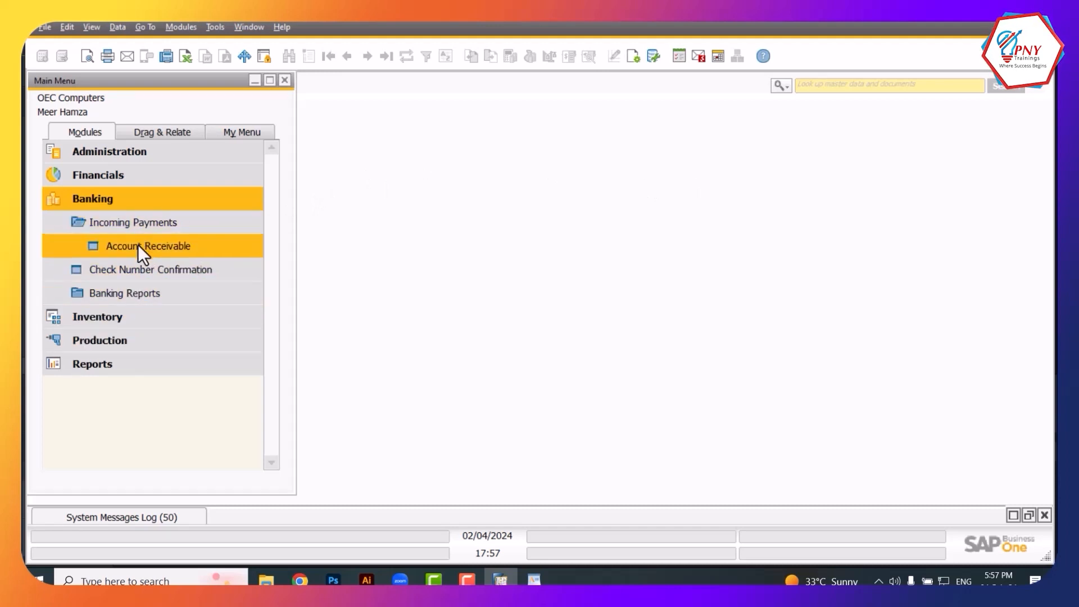
left_click(137, 244)
left_click(817, 82)
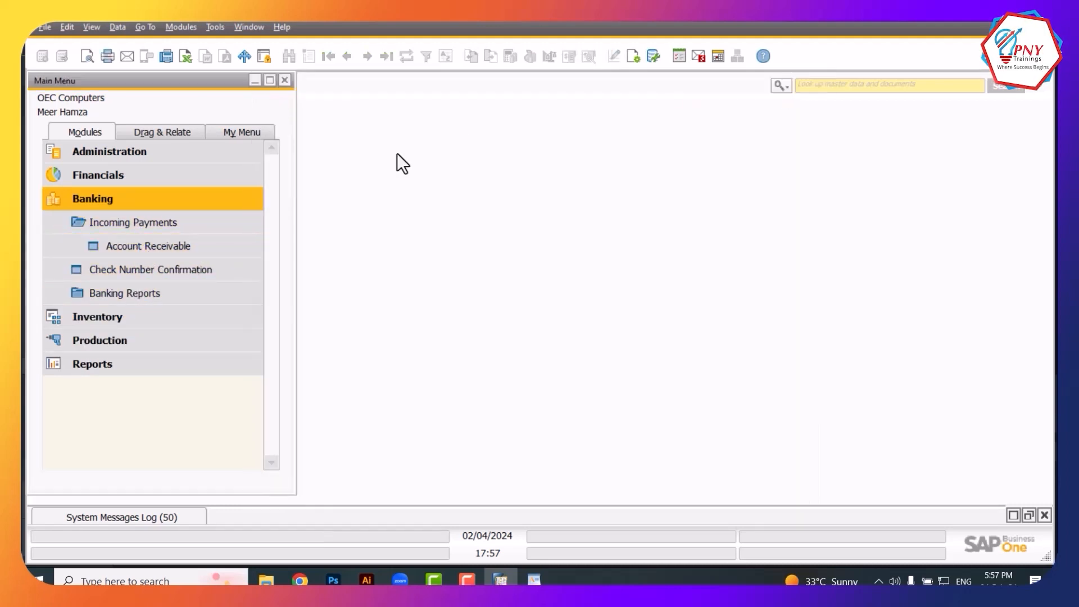
left_click(190, 273)
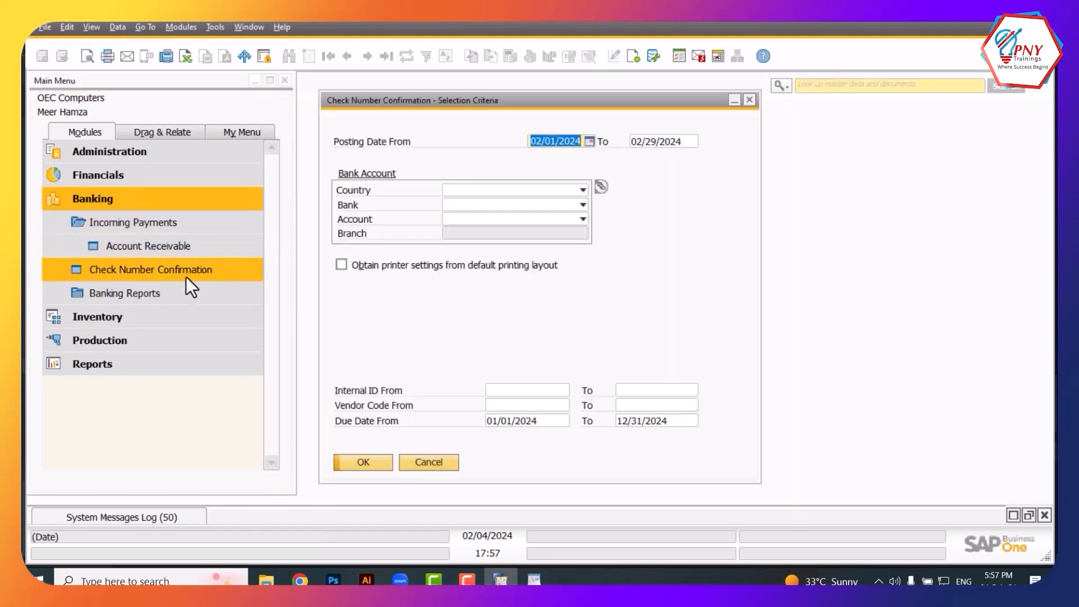
left_click(749, 101)
left_click(150, 325)
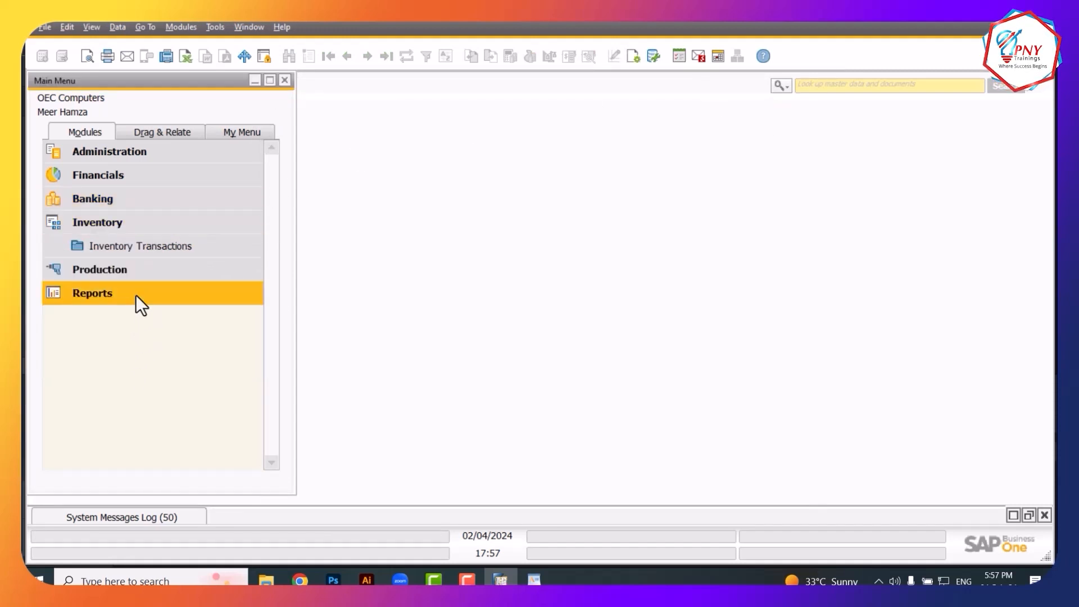
left_click(126, 251)
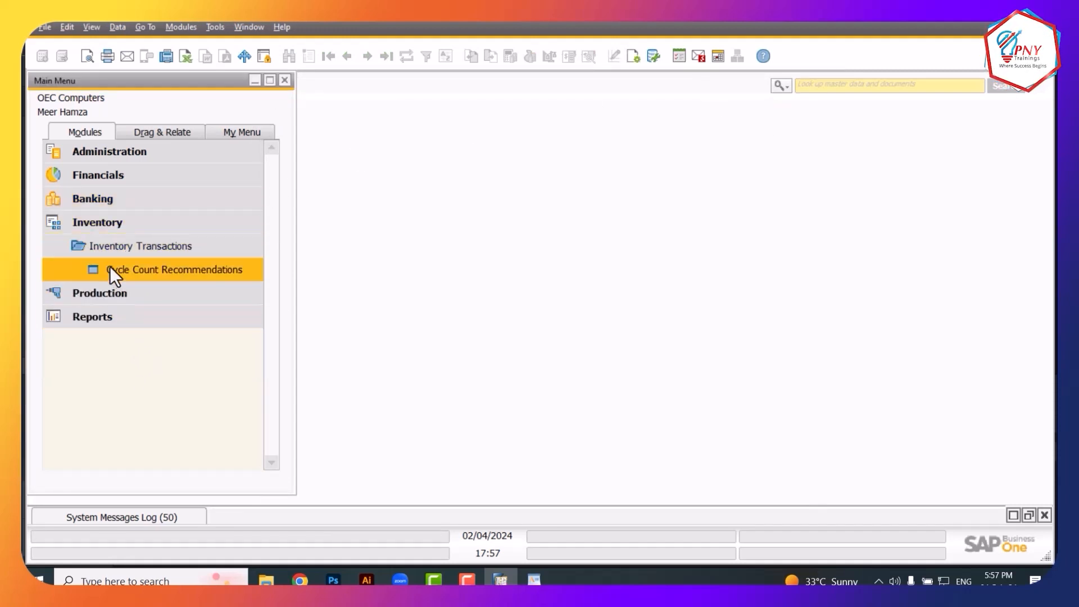
left_click(96, 222)
left_click(93, 269)
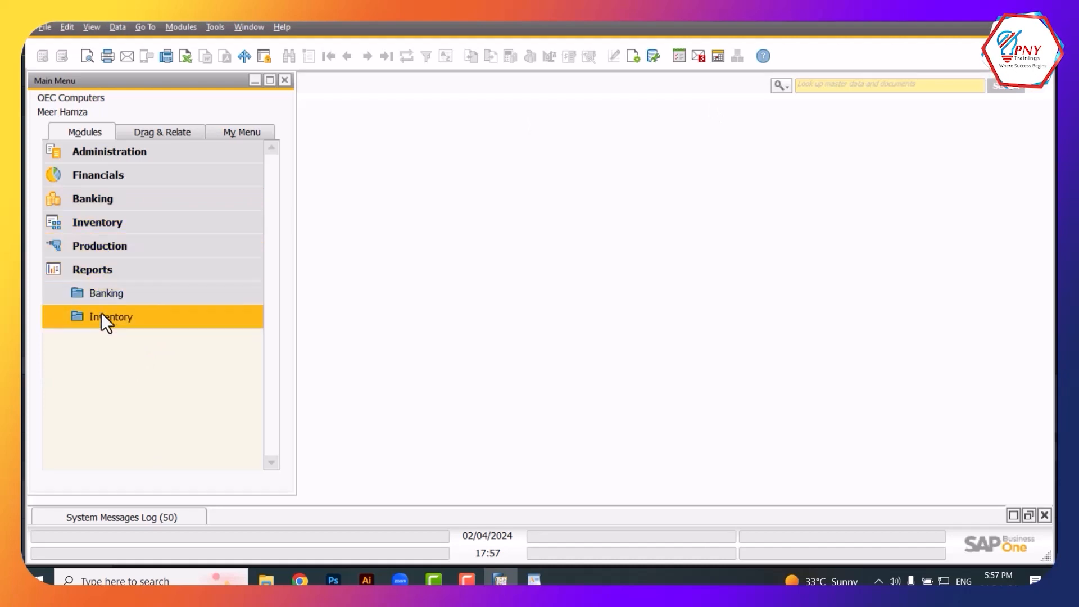
left_click(101, 316)
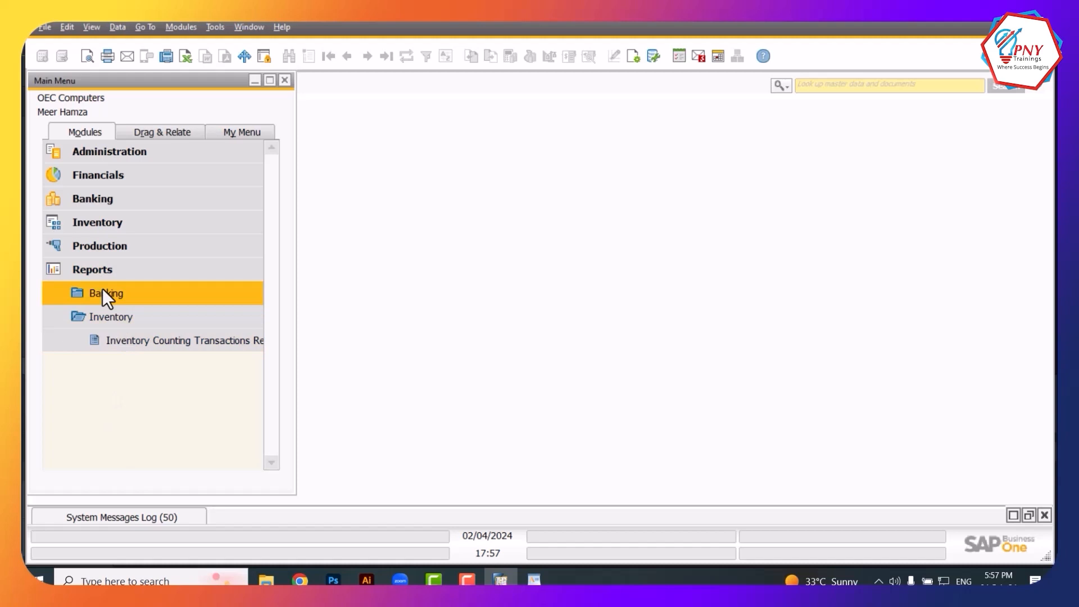
left_click(87, 272)
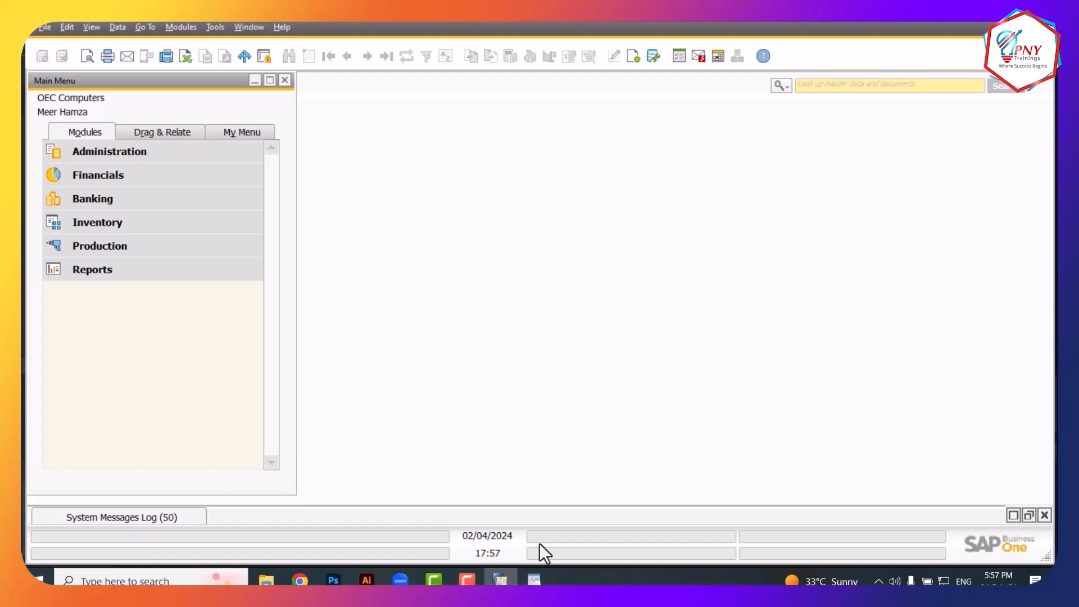
mouse_move(534, 581)
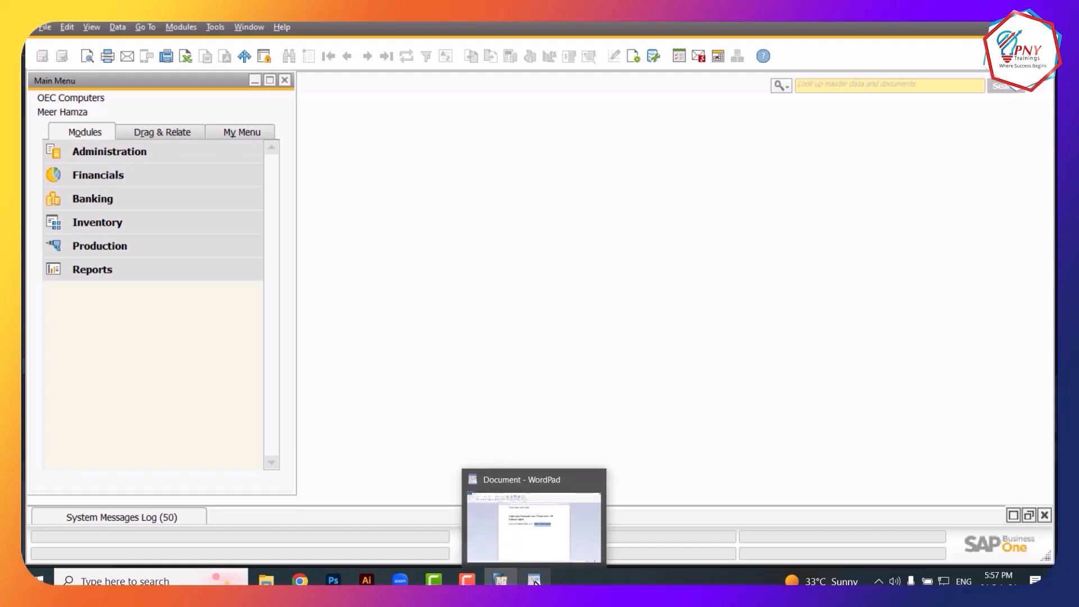
In the WordPad notes, type 'SAP Software - Practicle Training' with 'SAP E books' on the next line
left_click(541, 535)
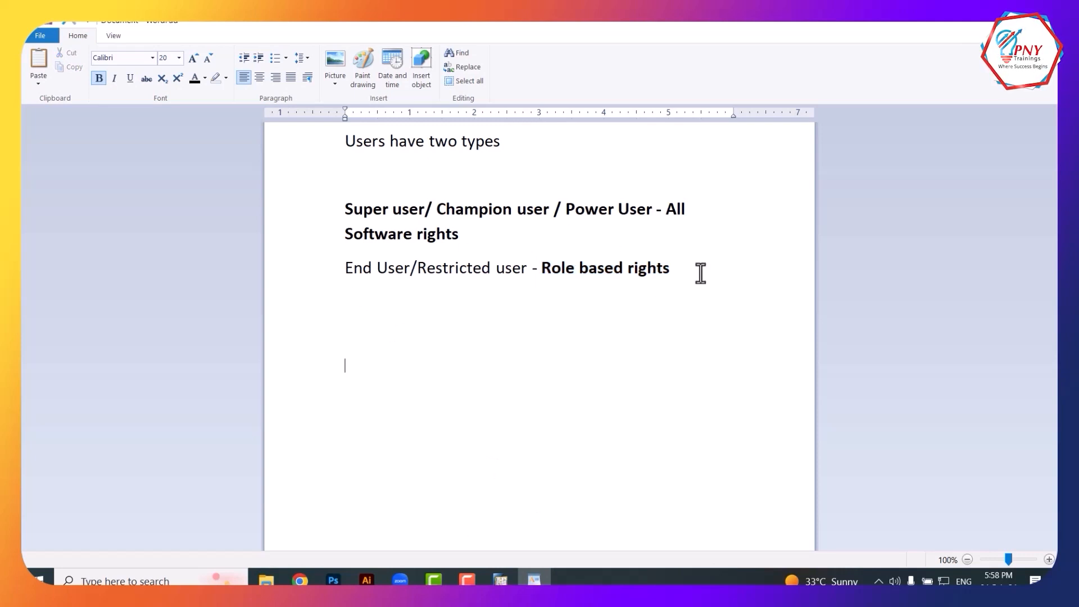
type("SAP ")
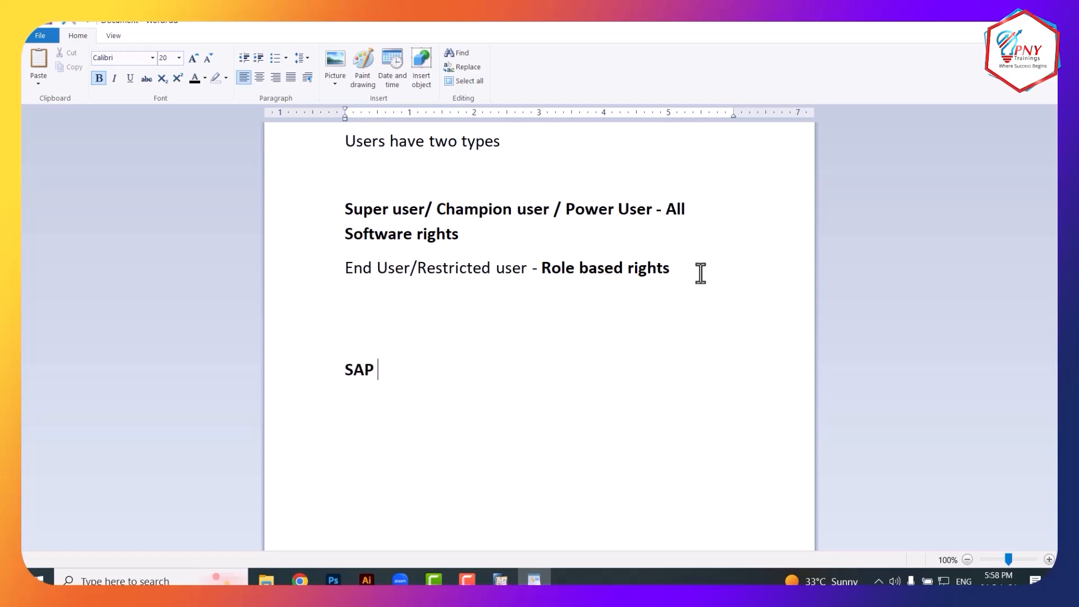
type("Software ")
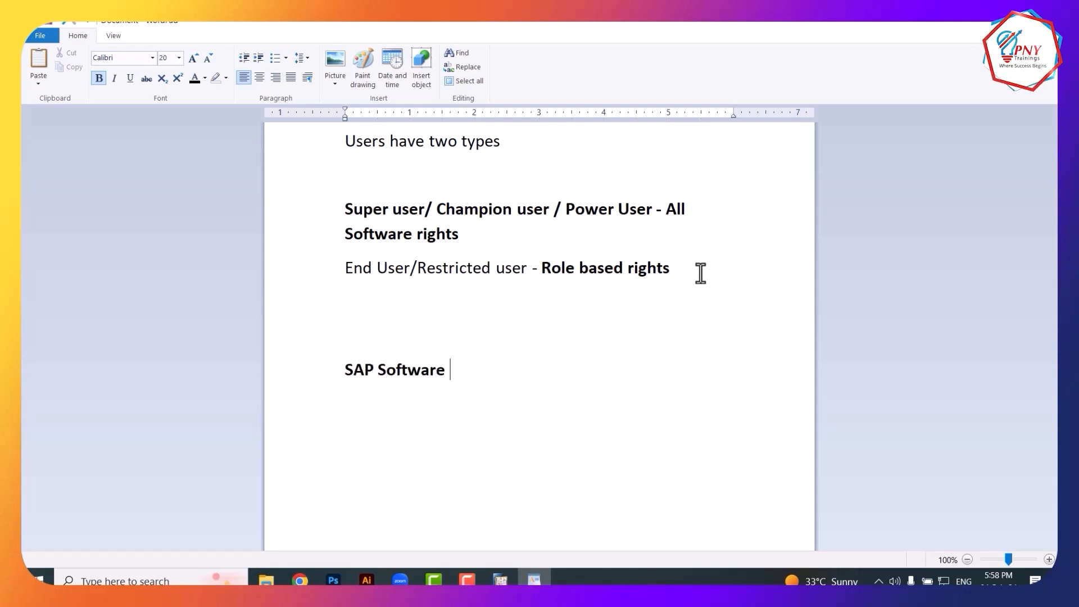
type("- Practicle Training")
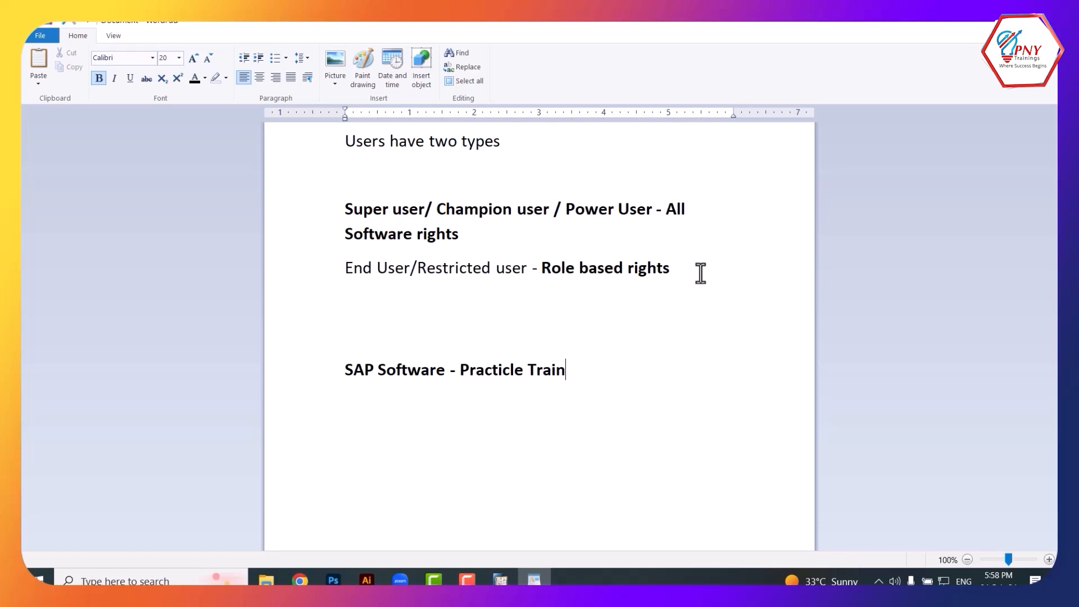
key("Return")
type("SA")
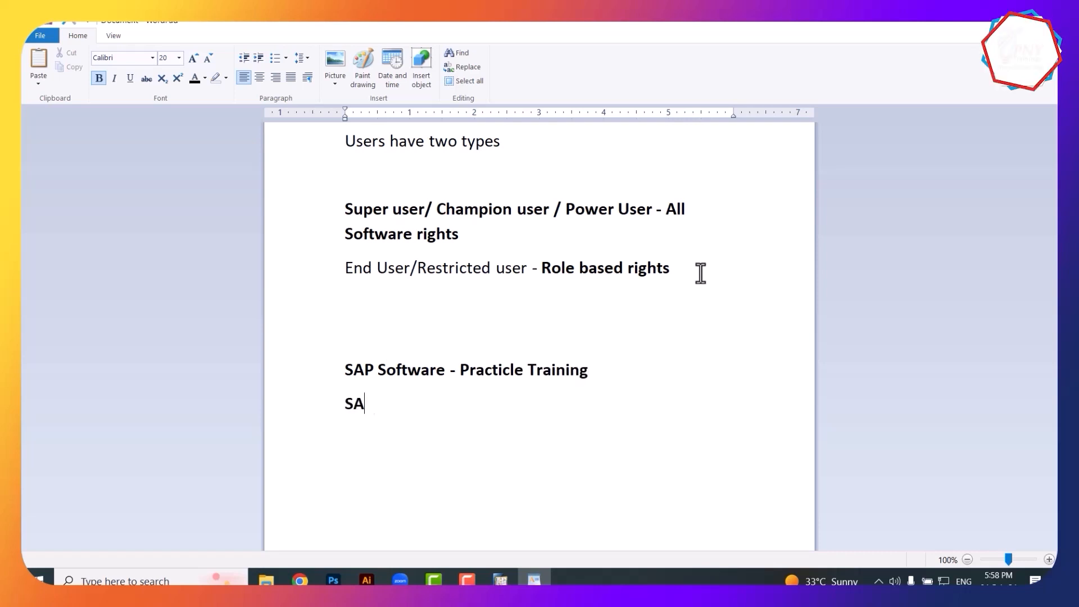
type("P B")
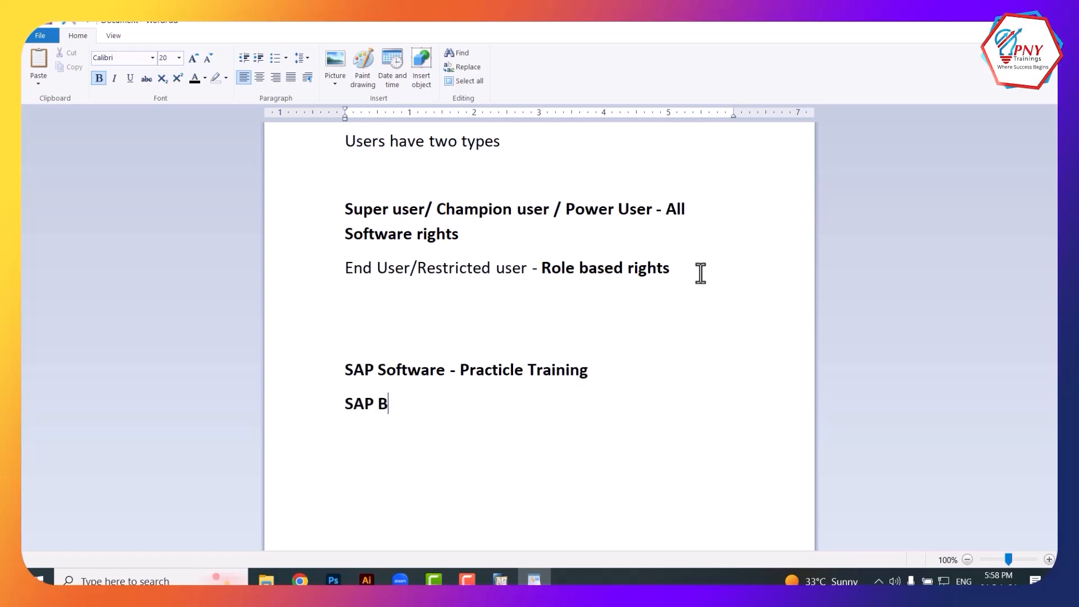
key("BackSpace")
type("E books -")
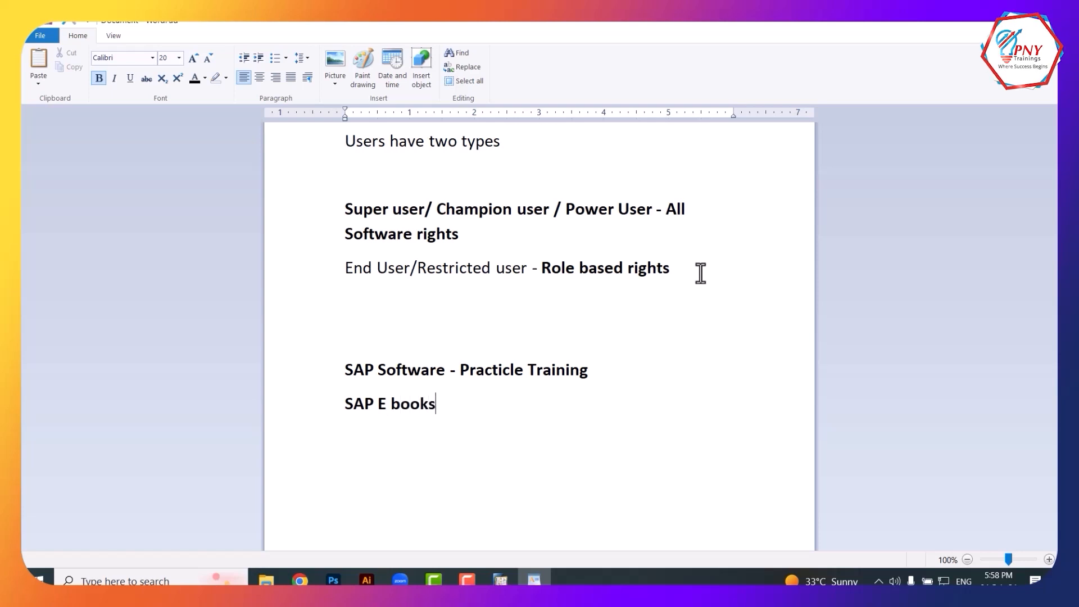